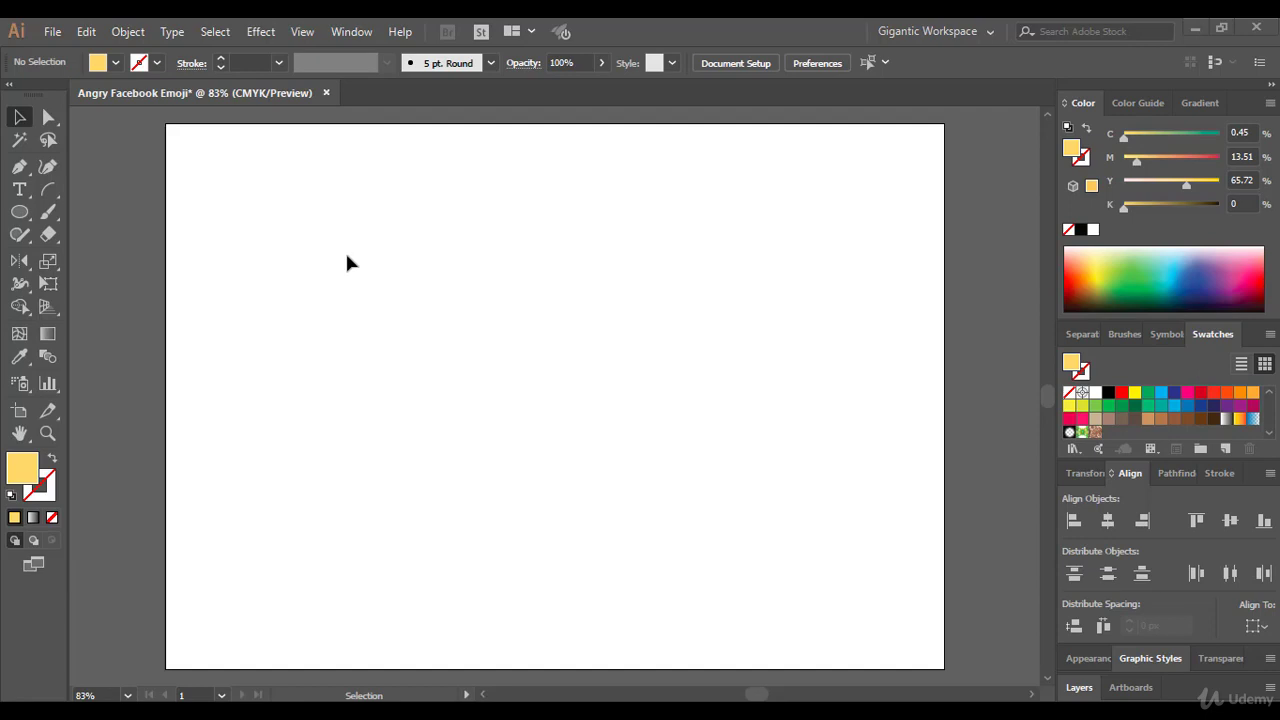
- Open Facebook Angry Emoji.ai from the CC Version folder inside Source Files > Angry
{"action": "left_click", "coordinate": [53, 34]}
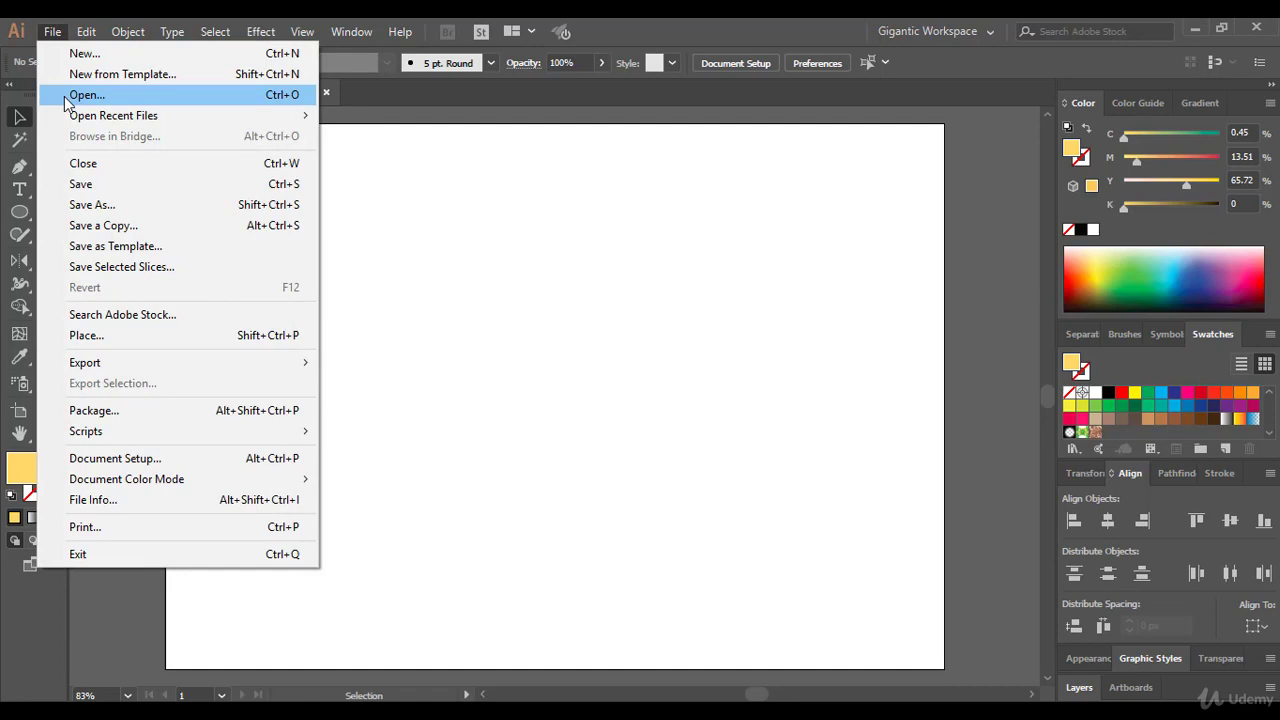
{"action": "left_click", "coordinate": [66, 97]}
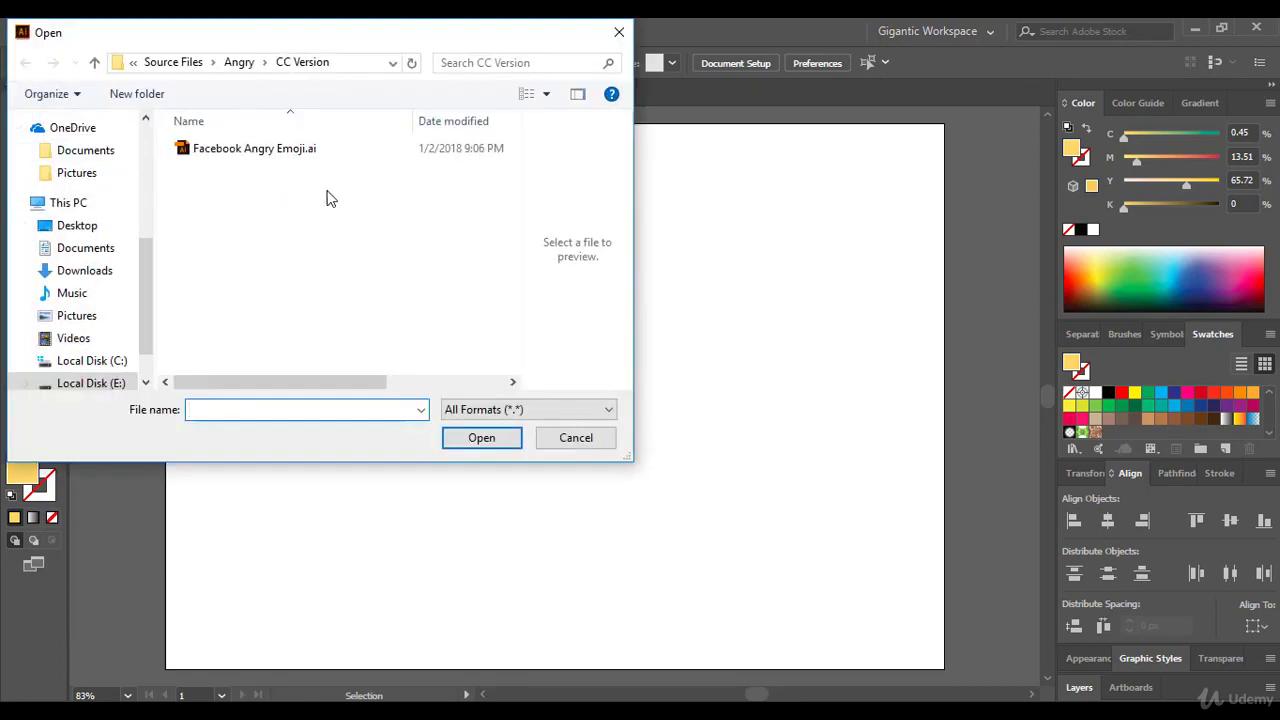
{"action": "left_click", "coordinate": [238, 64]}
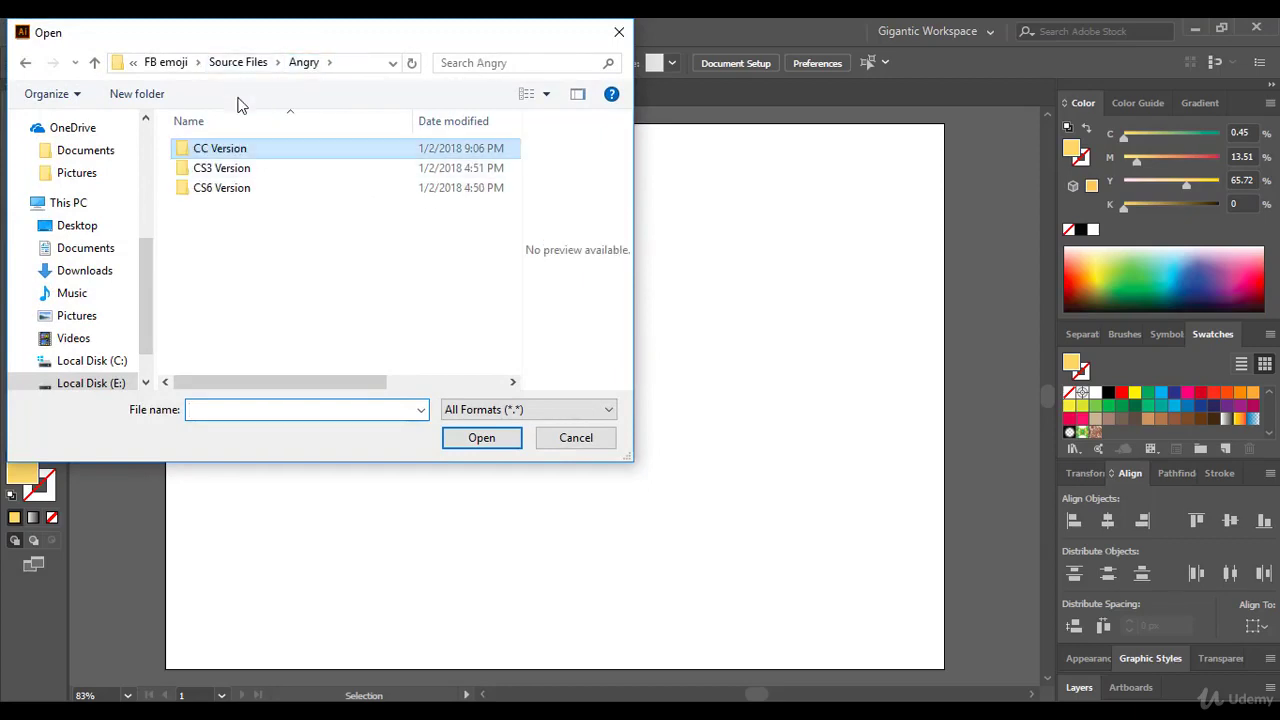
{"action": "left_click", "coordinate": [238, 64]}
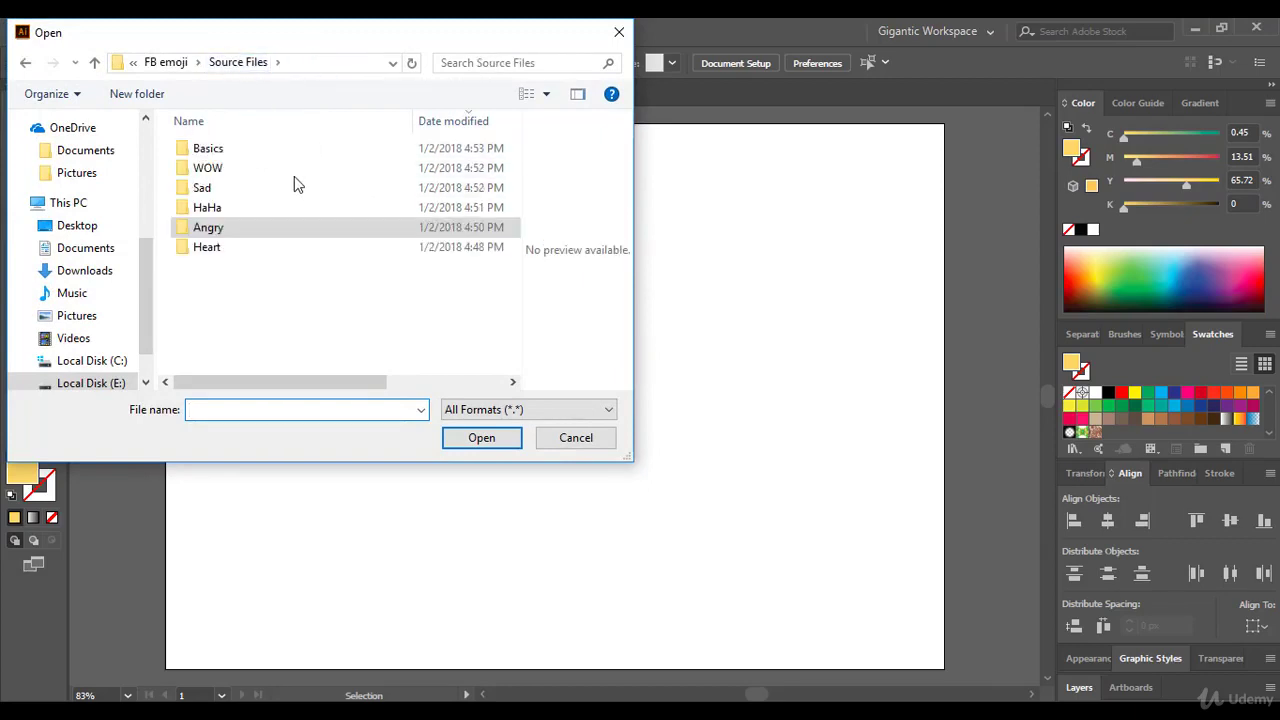
{"action": "double_click", "coordinate": [208, 228]}
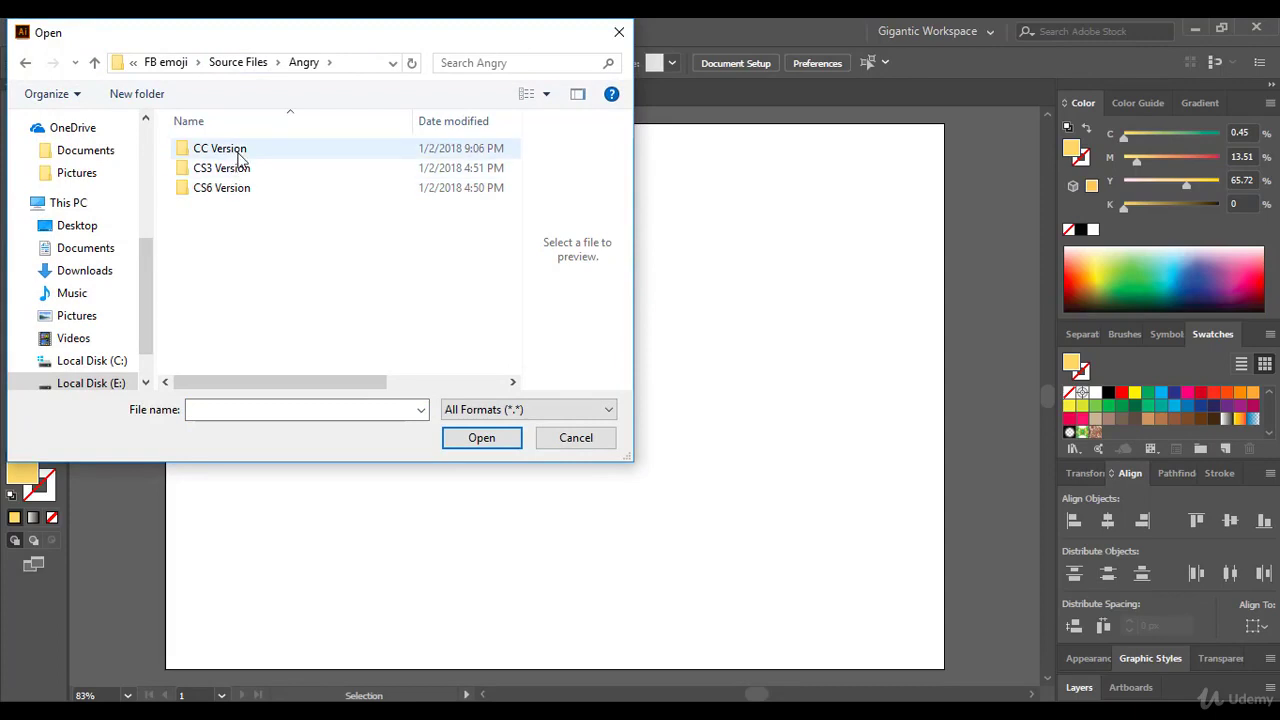
{"action": "double_click", "coordinate": [240, 152]}
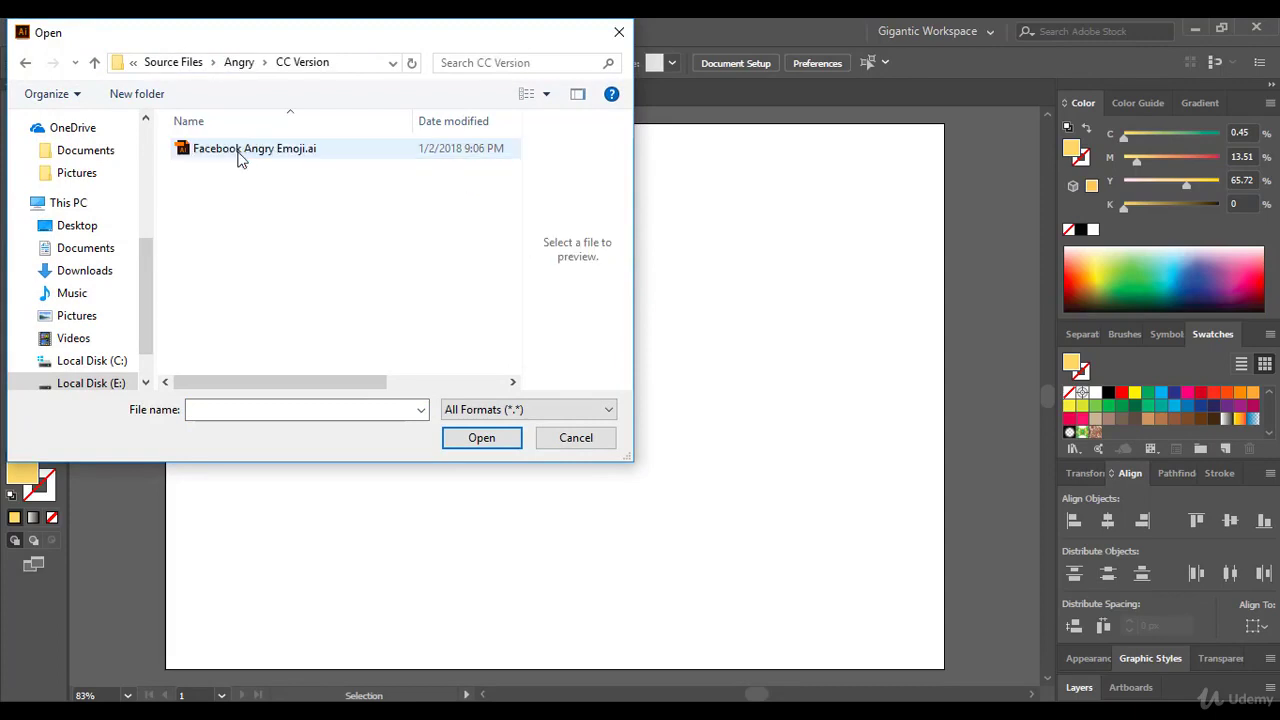
{"action": "left_click", "coordinate": [238, 155]}
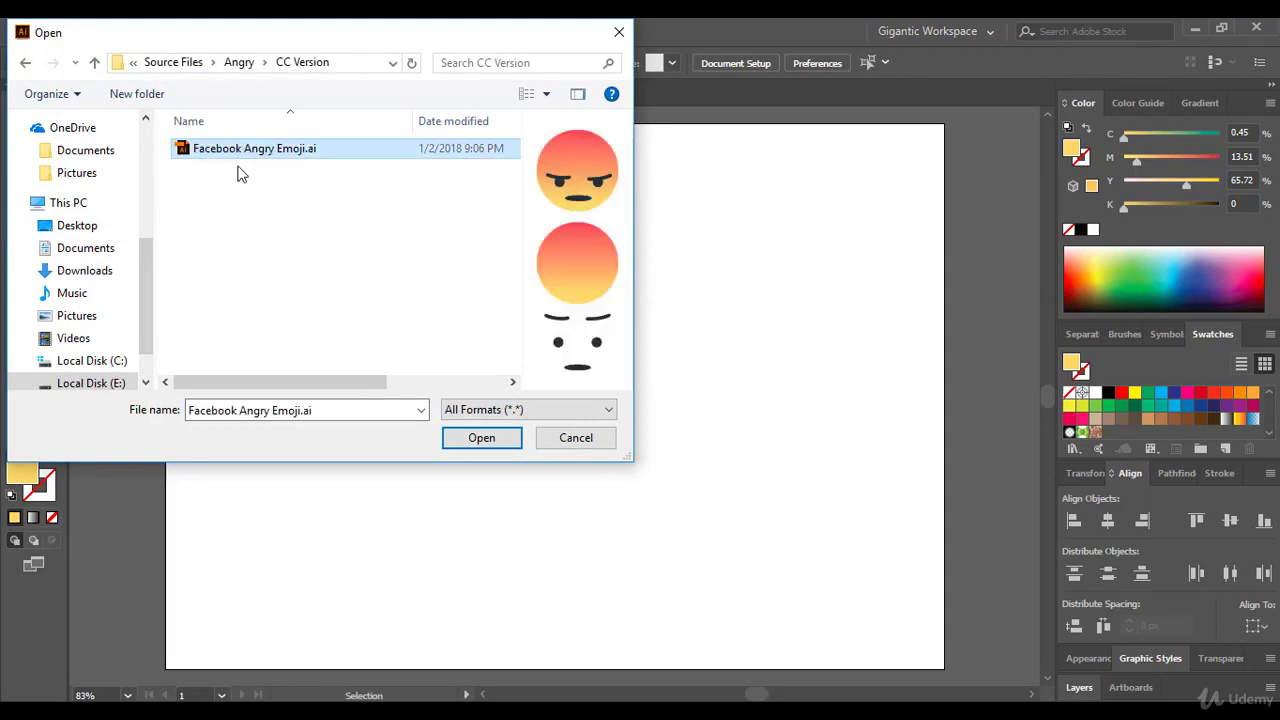
{"action": "left_click", "coordinate": [474, 439]}
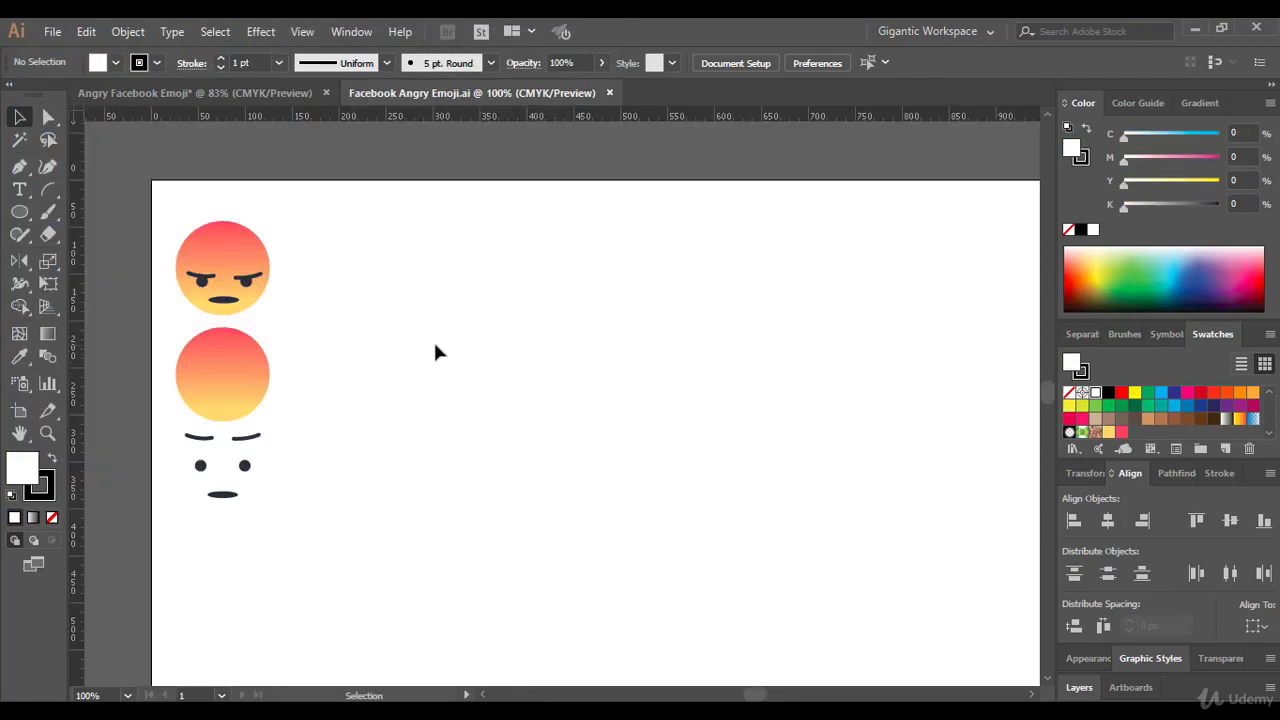
- Examine the separate parts of the reference emoji by selecting its gradient circle, mouth and eyebrow
{"action": "scroll", "coordinate": [435, 351], "scroll_direction": "down", "scroll_amount": 1}
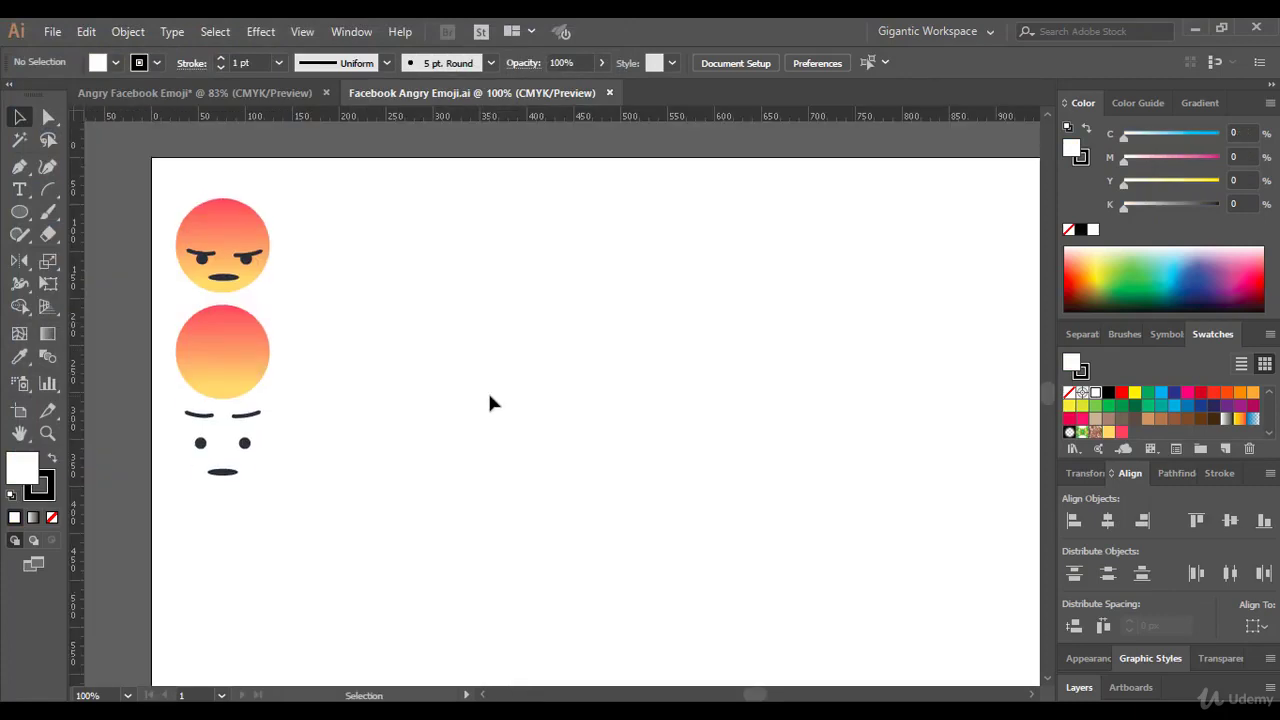
{"action": "left_click", "coordinate": [240, 357]}
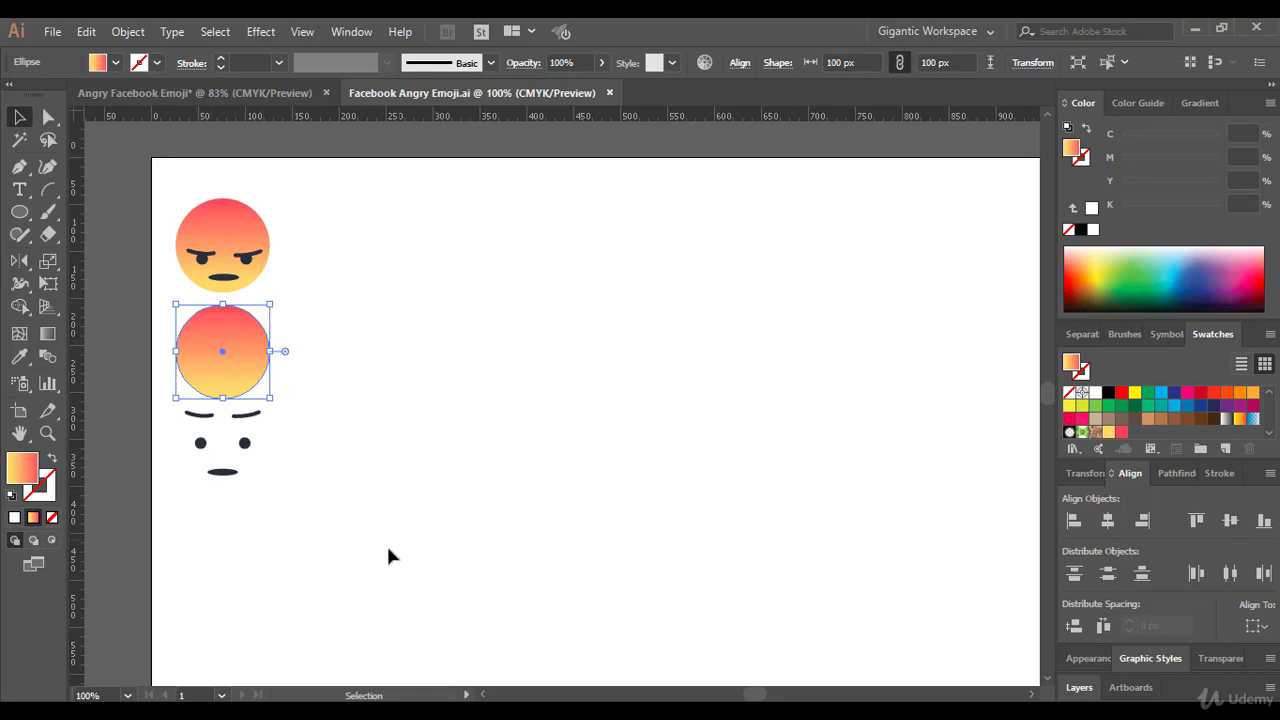
{"action": "left_click_drag", "start_coordinate": [252, 448], "coordinate": [238, 474]}
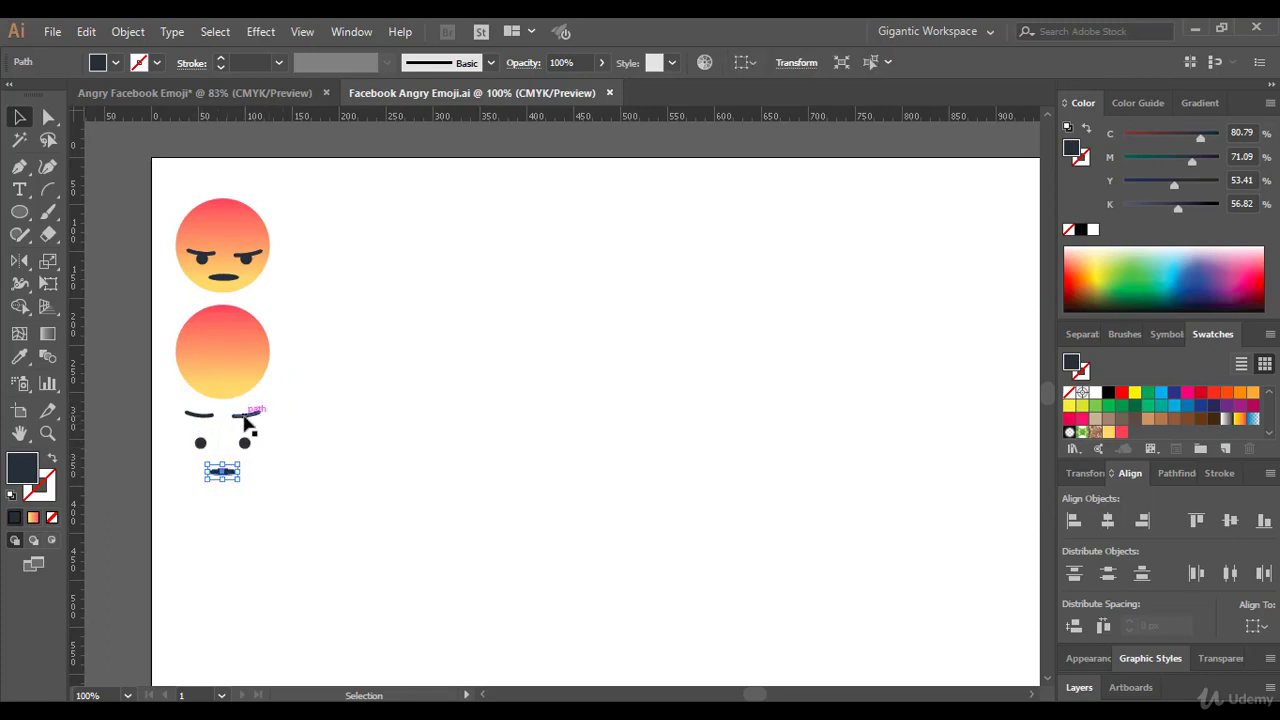
{"action": "left_click", "coordinate": [245, 415]}
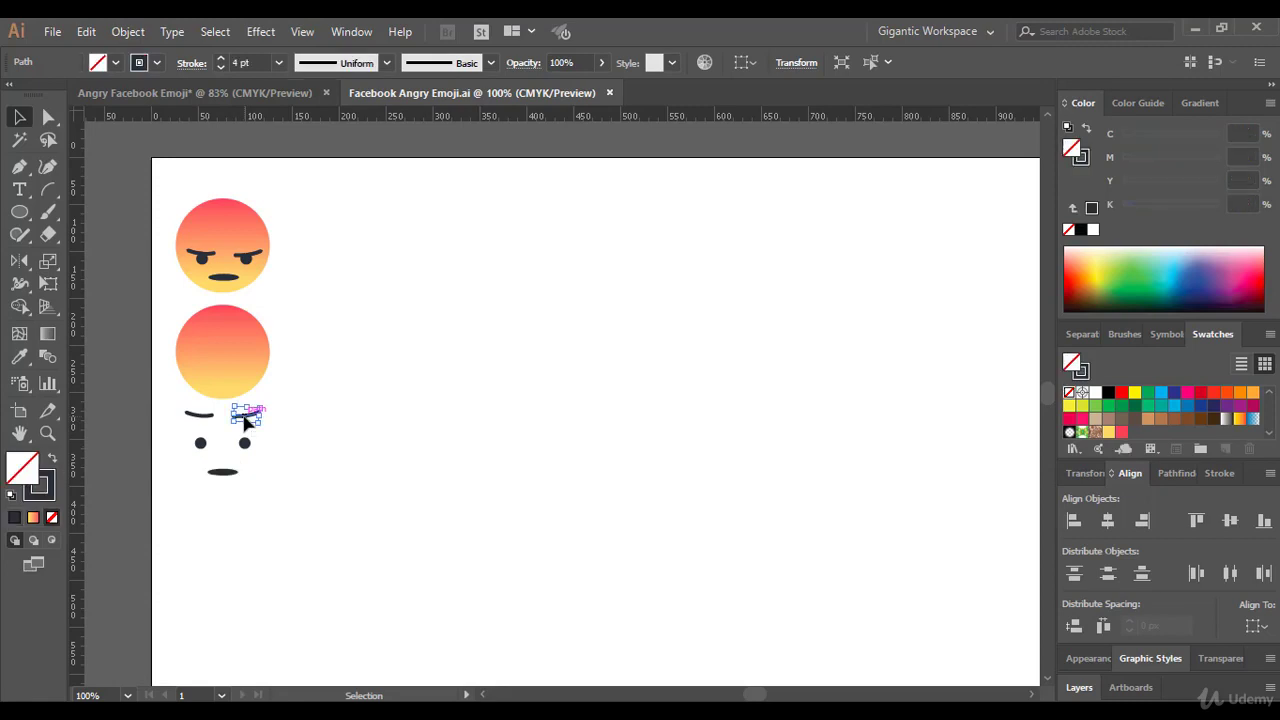
{"action": "left_click", "coordinate": [380, 458]}
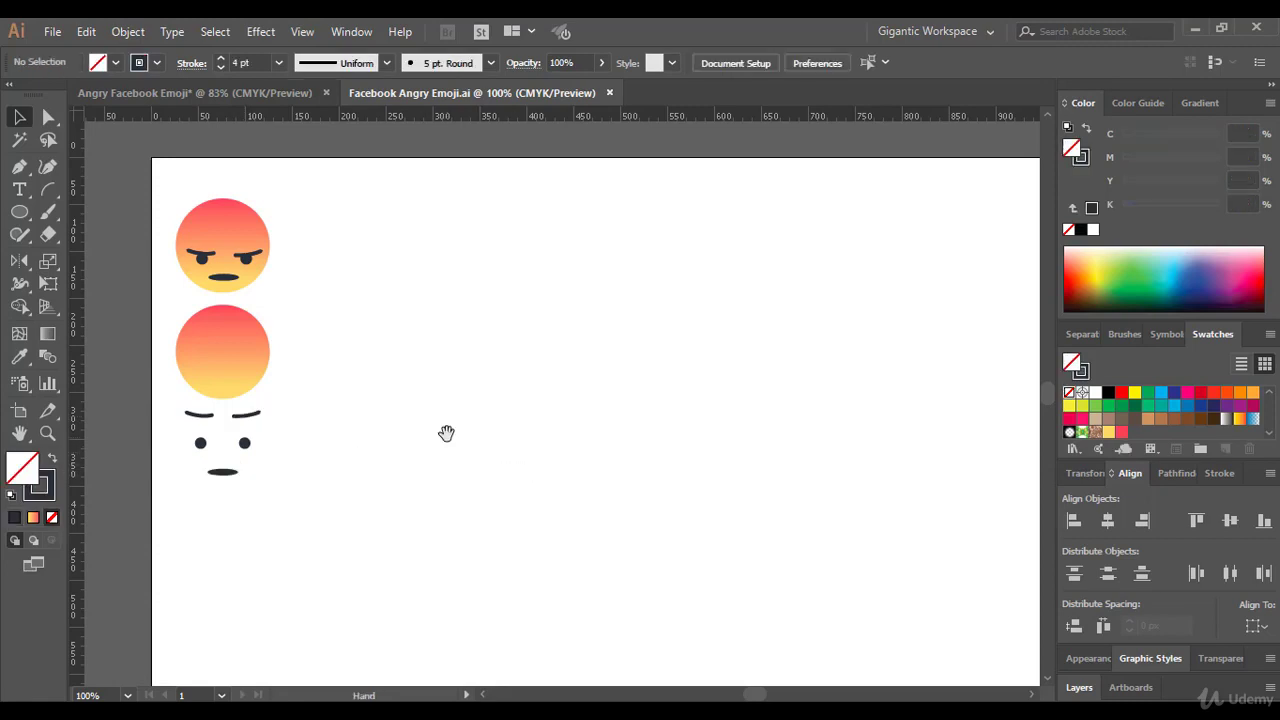
{"action": "left_click_drag", "start_coordinate": [597, 371], "coordinate": [540, 351]}
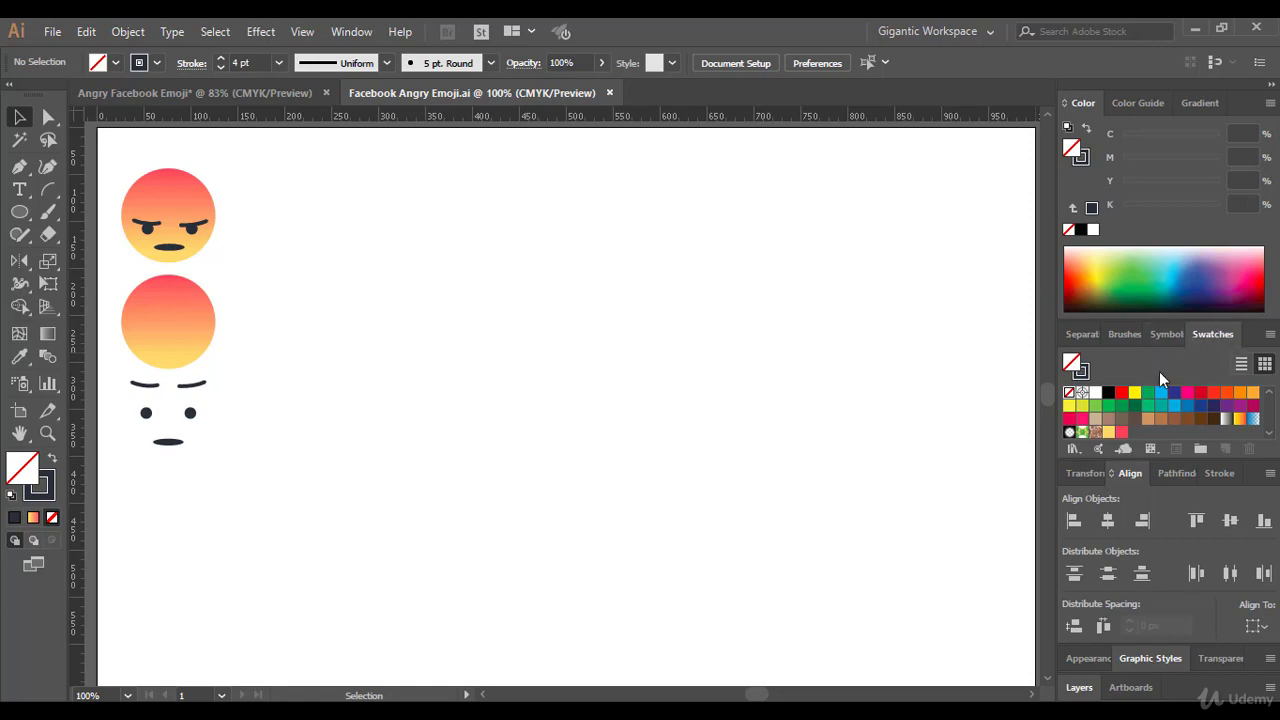
- Load the swatch library FB Emoji Colors.ai from the Source Files > Basics > CC Version folder reached through the Desktop shortcut
{"action": "left_click", "coordinate": [348, 32]}
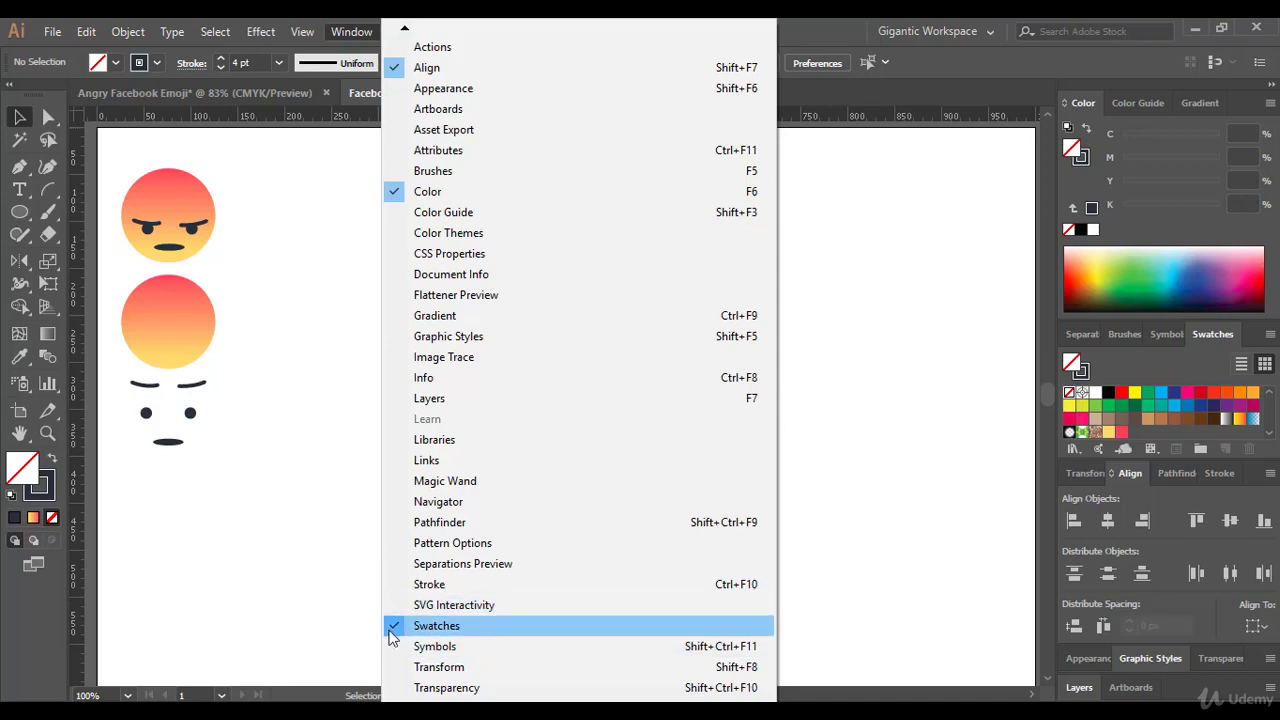
{"action": "left_click", "coordinate": [338, 33]}
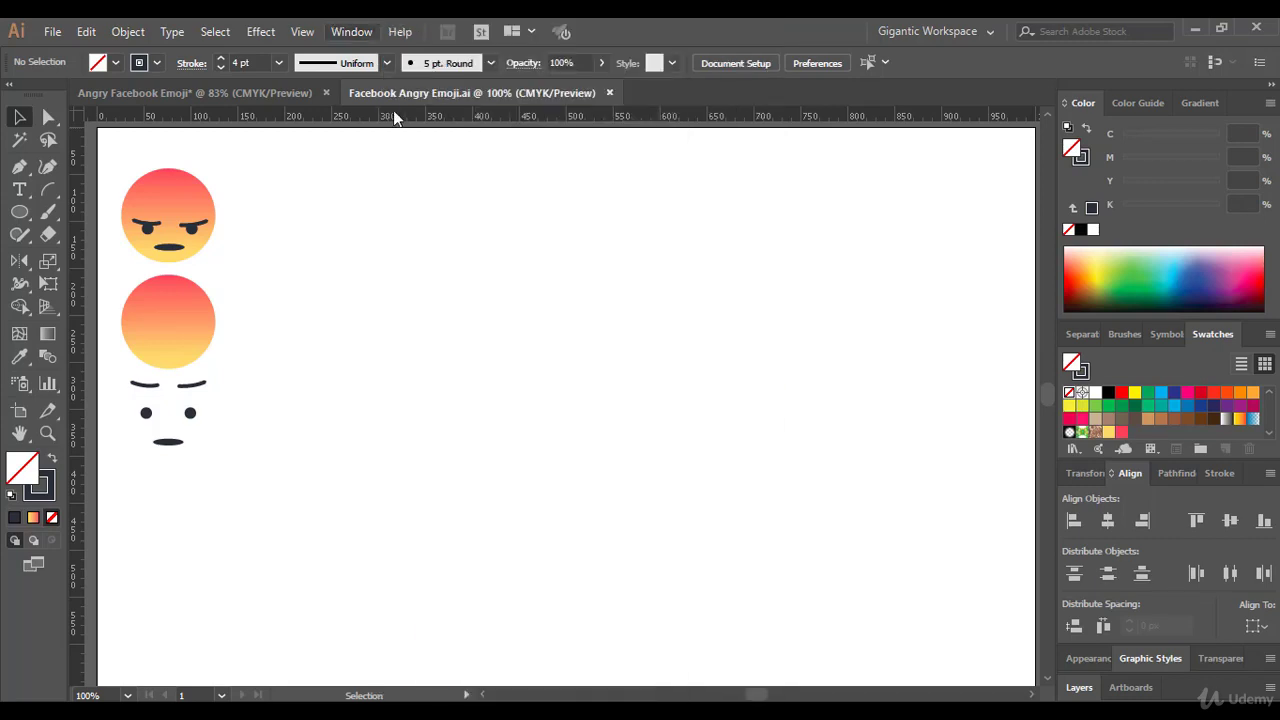
{"action": "left_click", "coordinate": [1270, 336]}
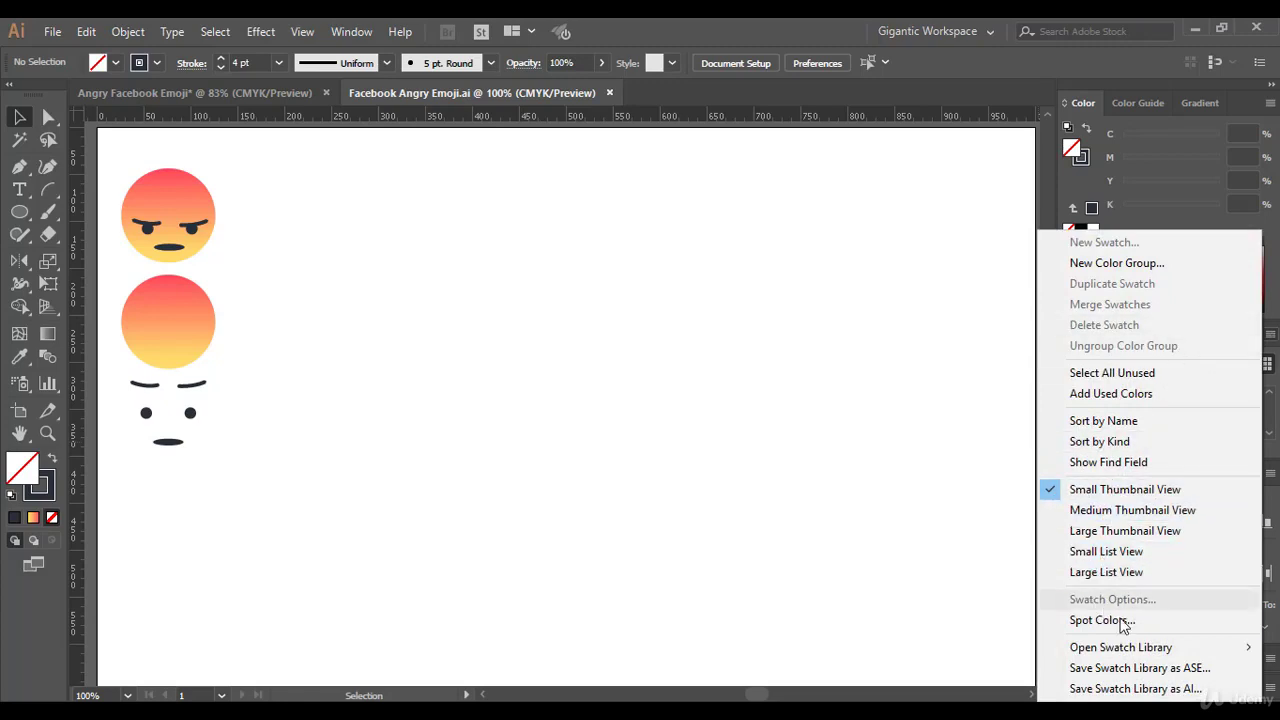
{"action": "mouse_move", "coordinate": [1101, 652]}
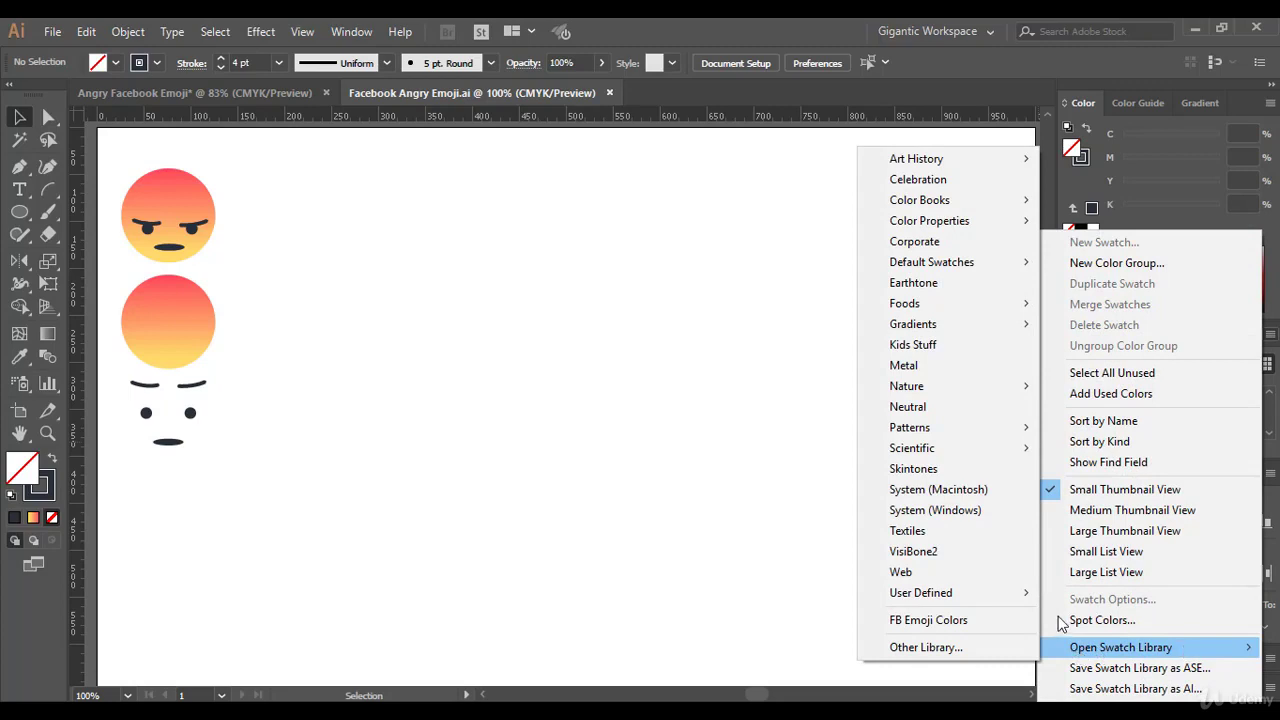
{"action": "left_click", "coordinate": [925, 648]}
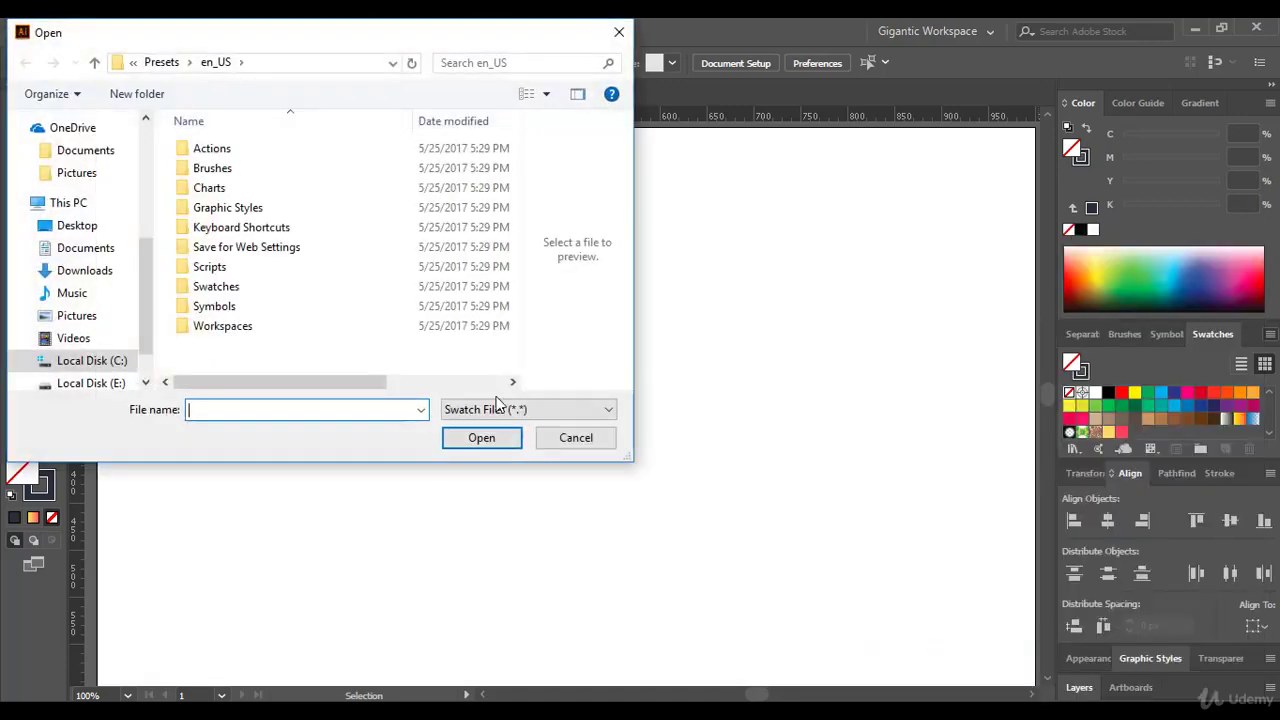
{"action": "left_click", "coordinate": [80, 231]}
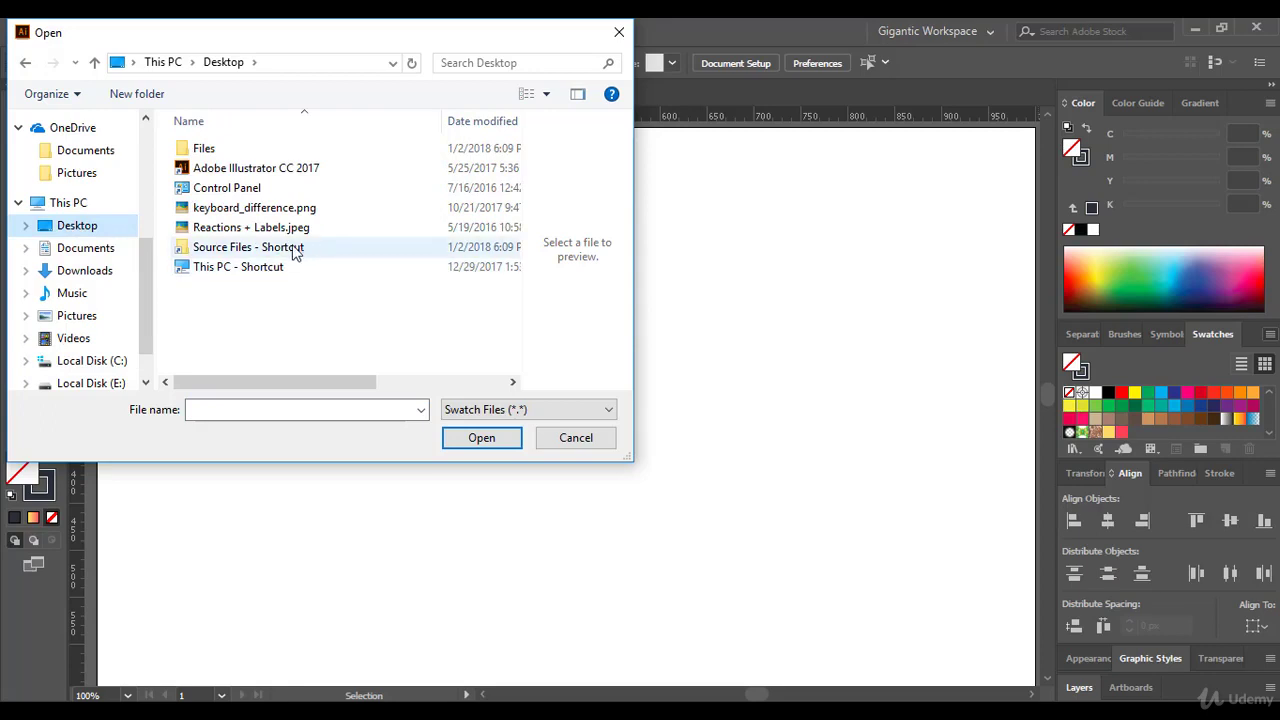
{"action": "double_click", "coordinate": [229, 252]}
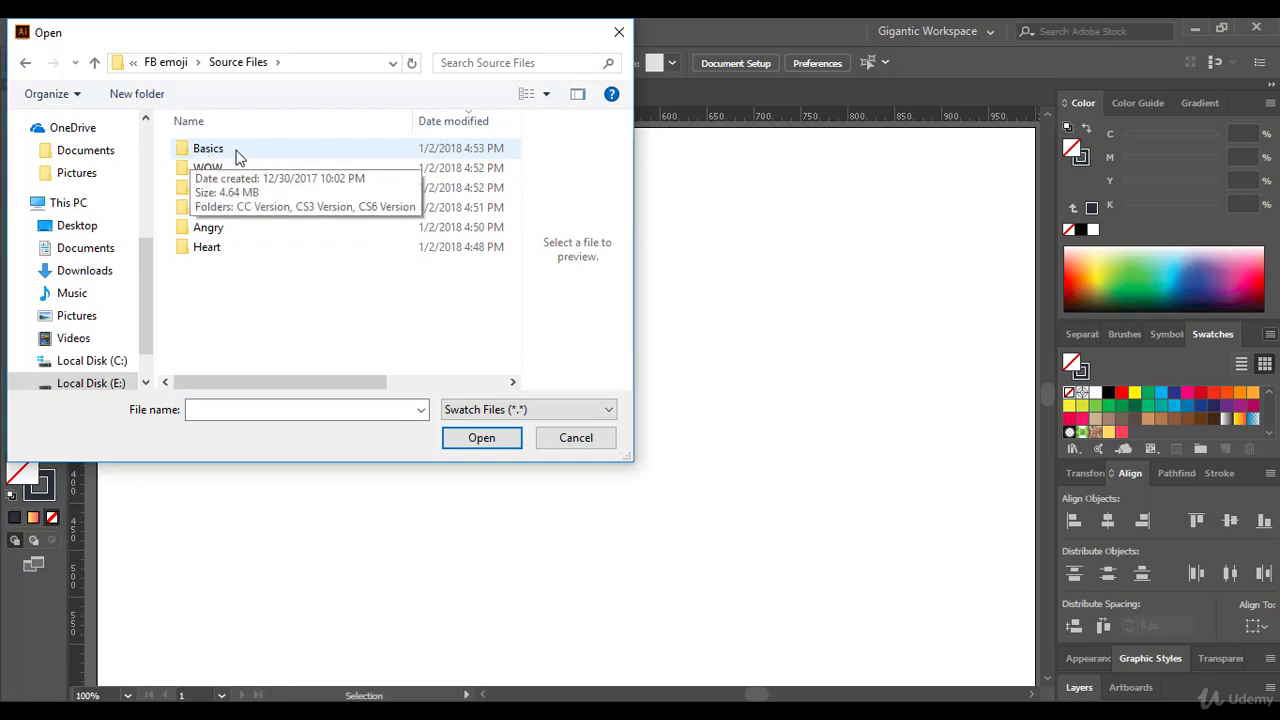
{"action": "double_click", "coordinate": [210, 149]}
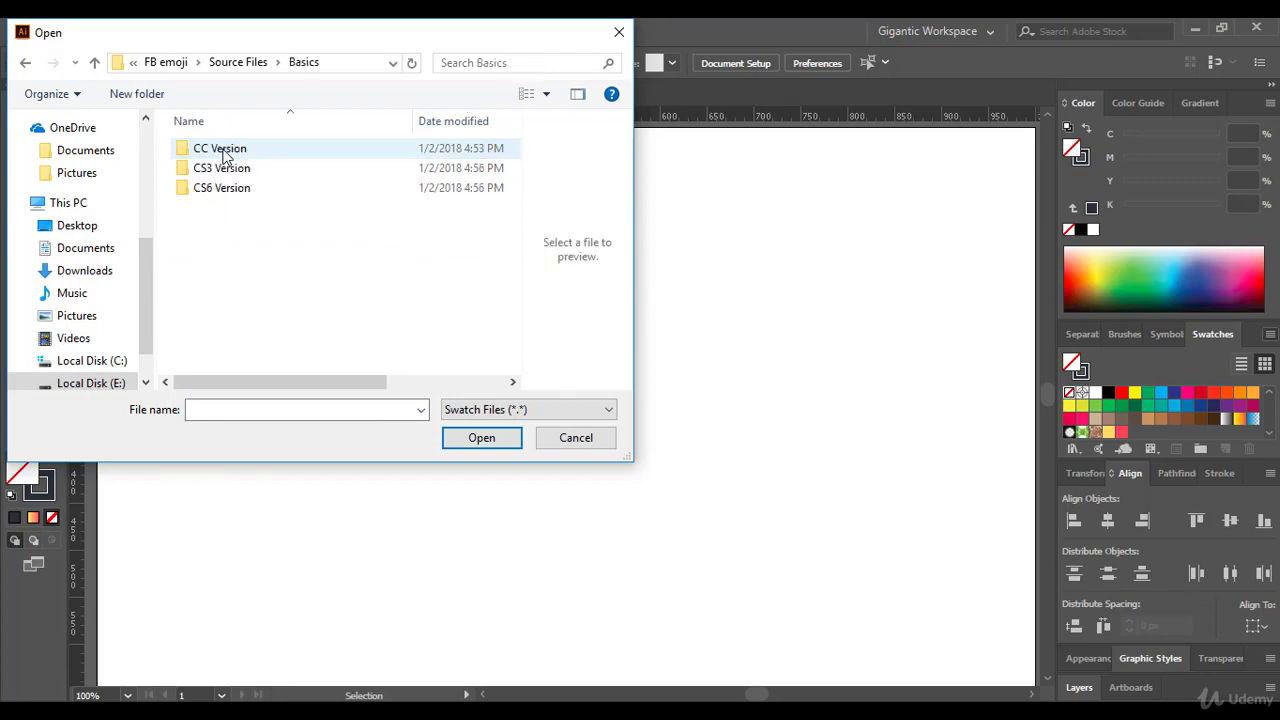
{"action": "double_click", "coordinate": [238, 155]}
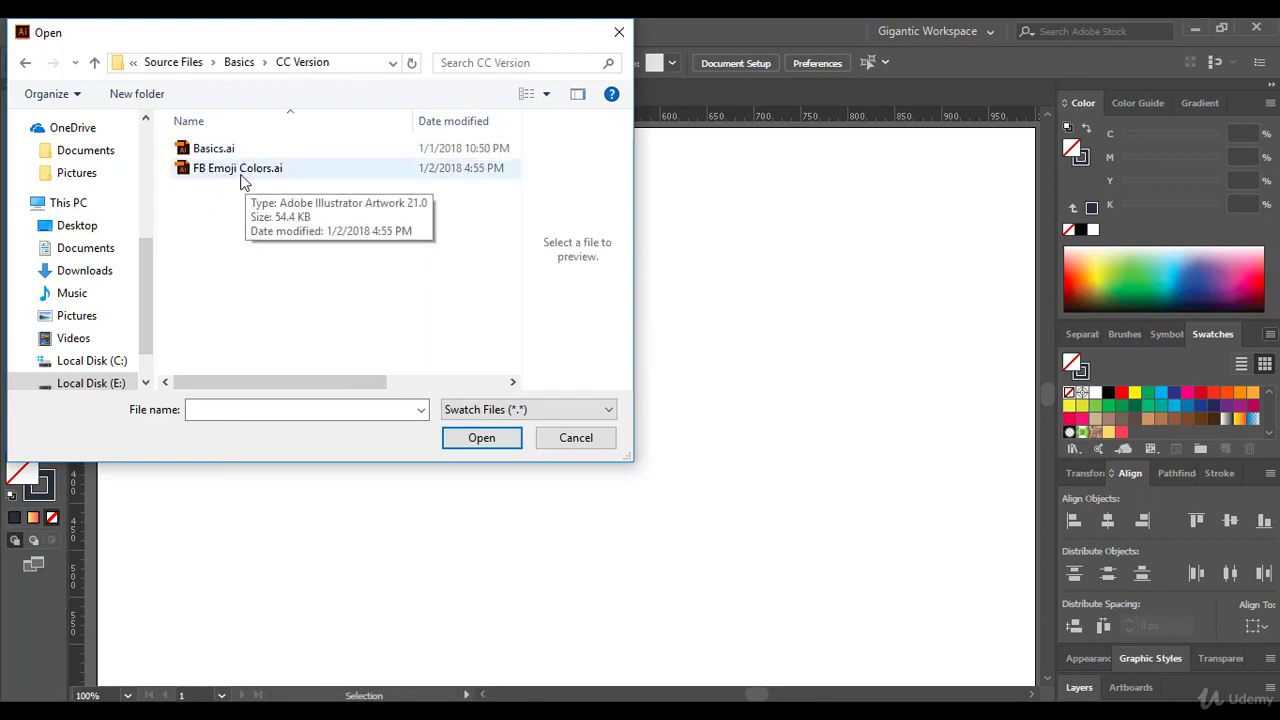
{"action": "left_click", "coordinate": [247, 170]}
{"action": "left_click", "coordinate": [466, 437]}
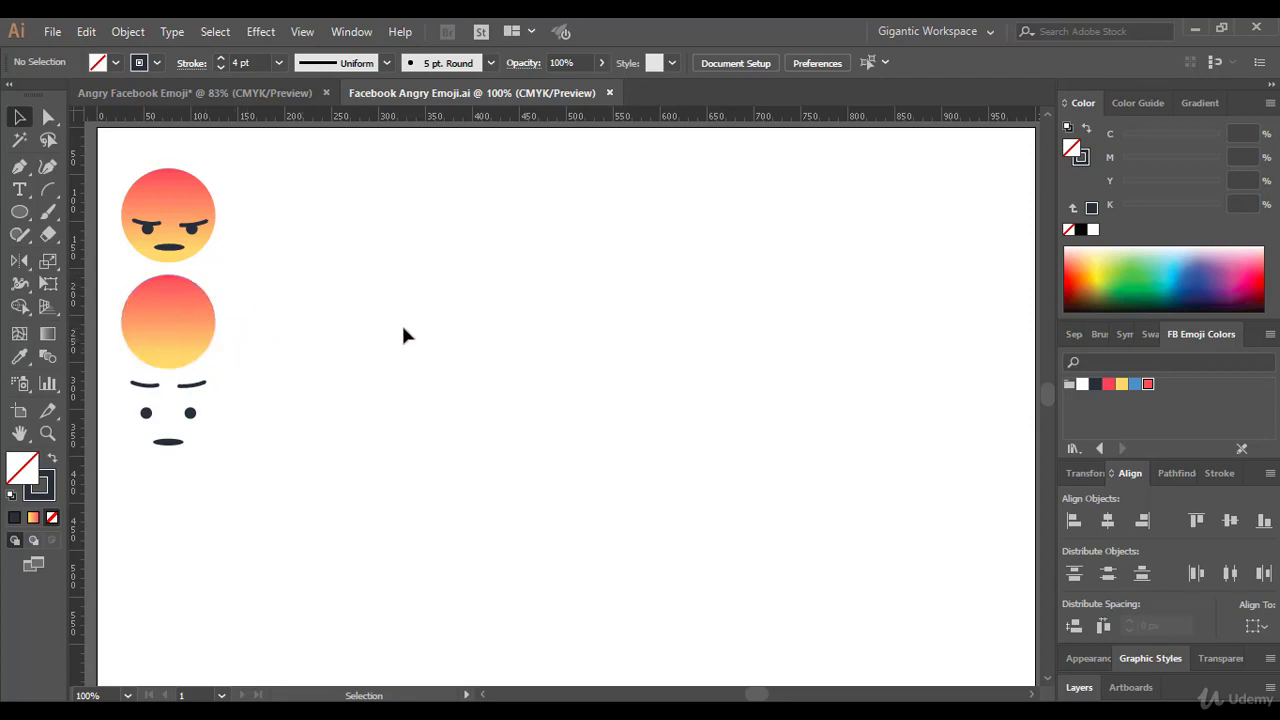
- Create a 100 px by 100 px circle with the Ellipse tool in the empty area beside the reference emoji
{"action": "left_click", "coordinate": [16, 213]}
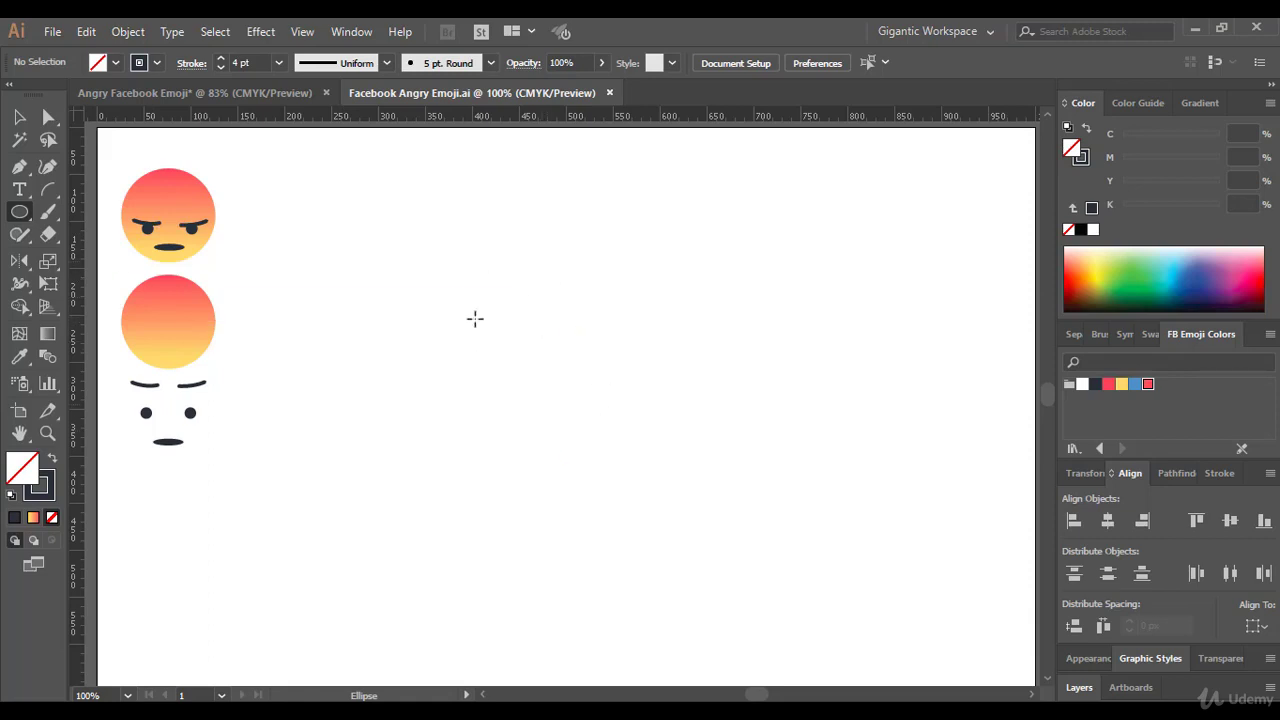
{"action": "left_click", "coordinate": [568, 340]}
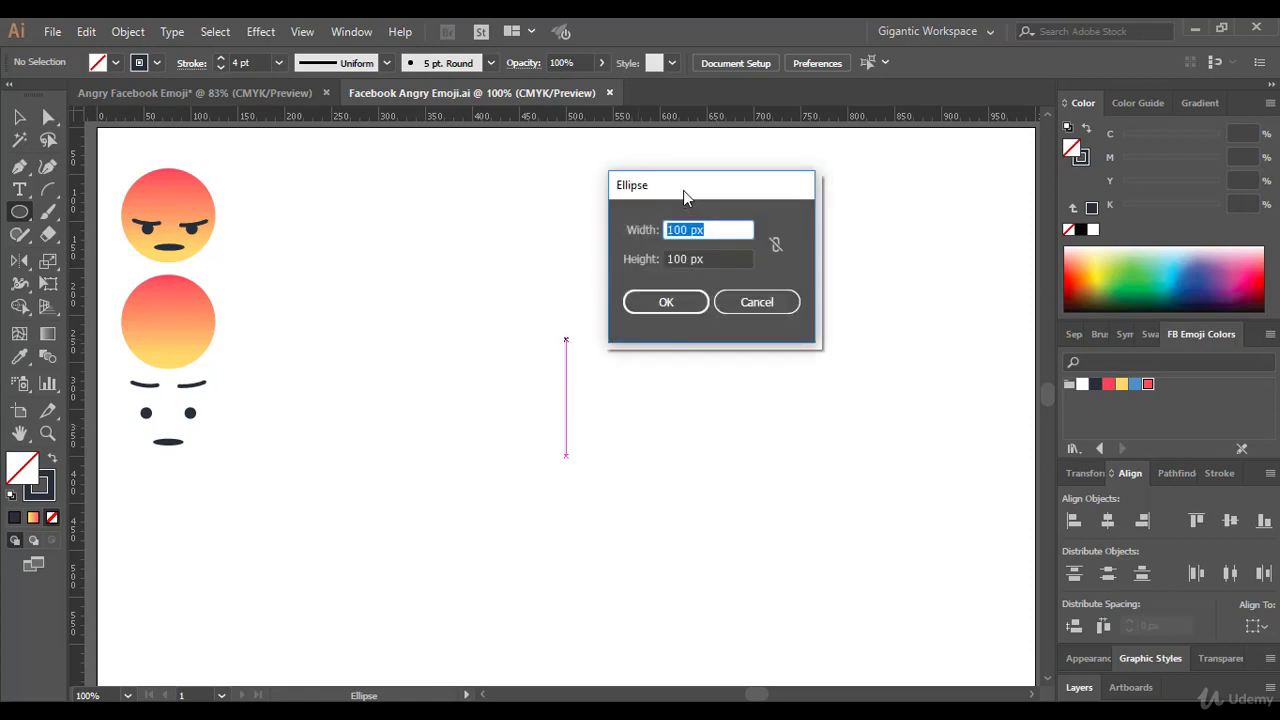
{"action": "left_click_drag", "start_coordinate": [688, 186], "coordinate": [694, 179]}
{"action": "left_click", "coordinate": [716, 226]}
{"action": "left_click_drag", "start_coordinate": [716, 226], "coordinate": [661, 225]}
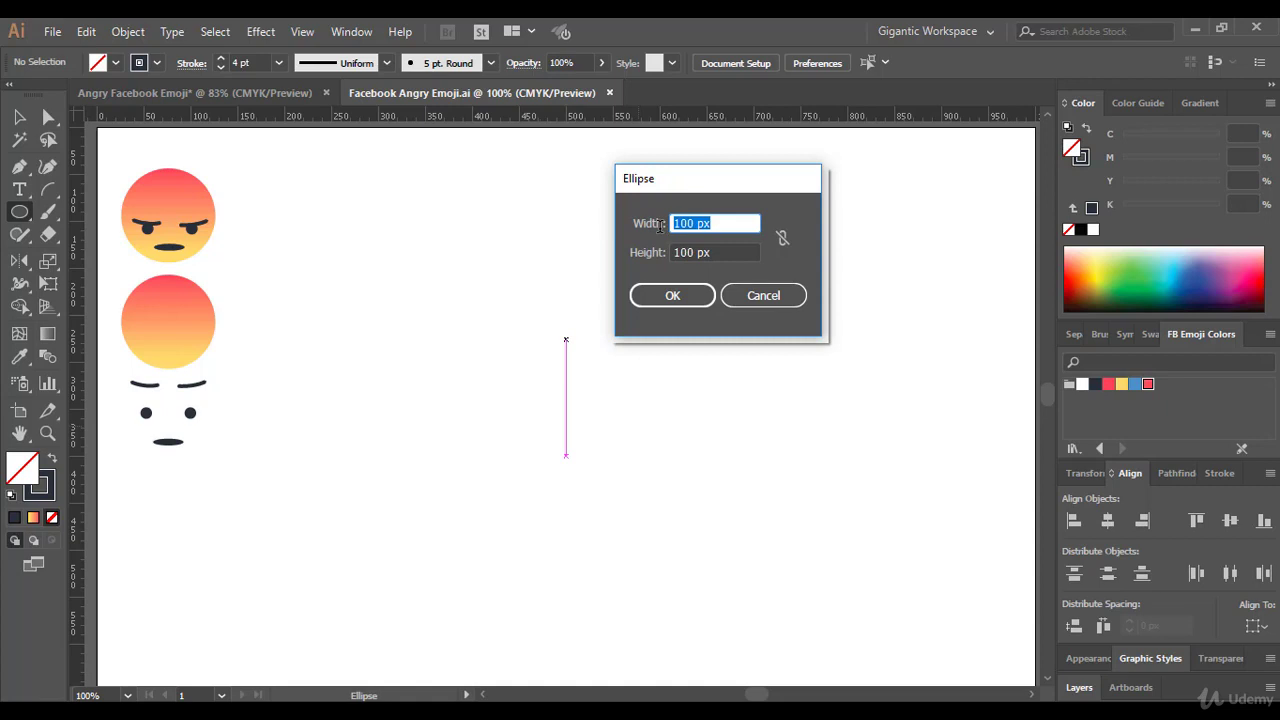
{"action": "type", "text": "100px"}
{"action": "key", "text": "Tab"}
{"action": "type", "text": "100"}
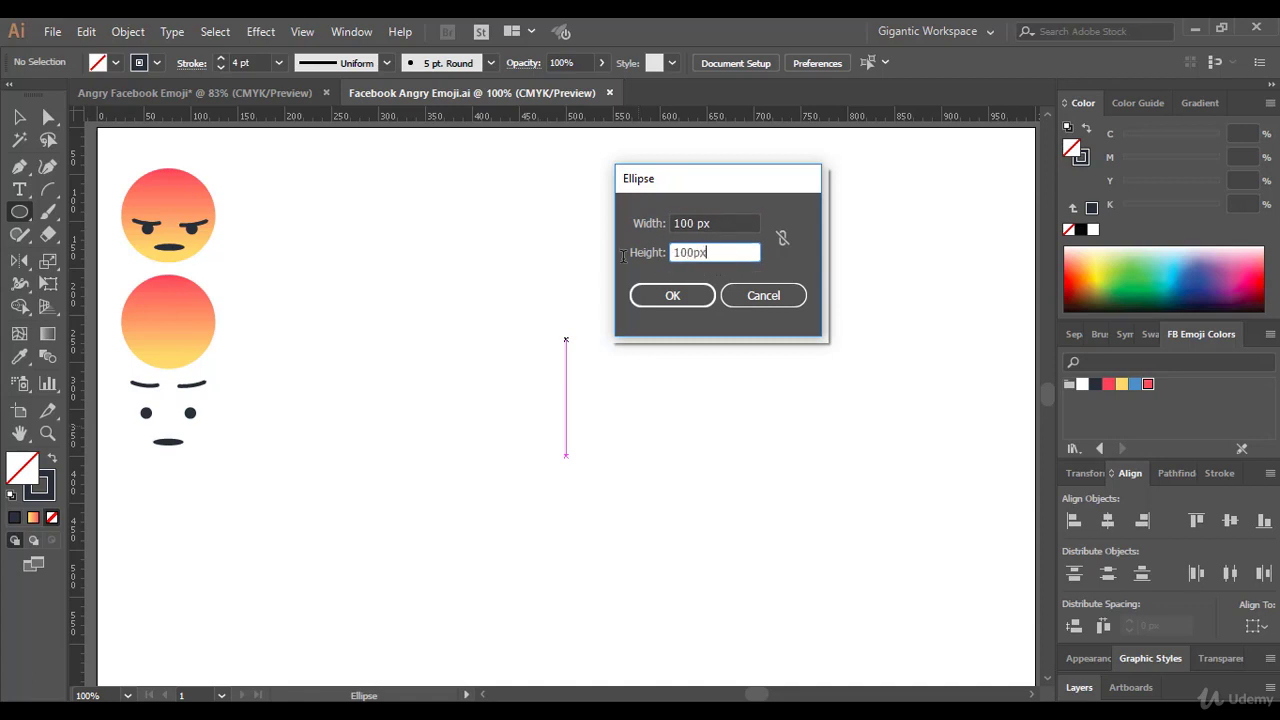
{"action": "left_click", "coordinate": [671, 298]}
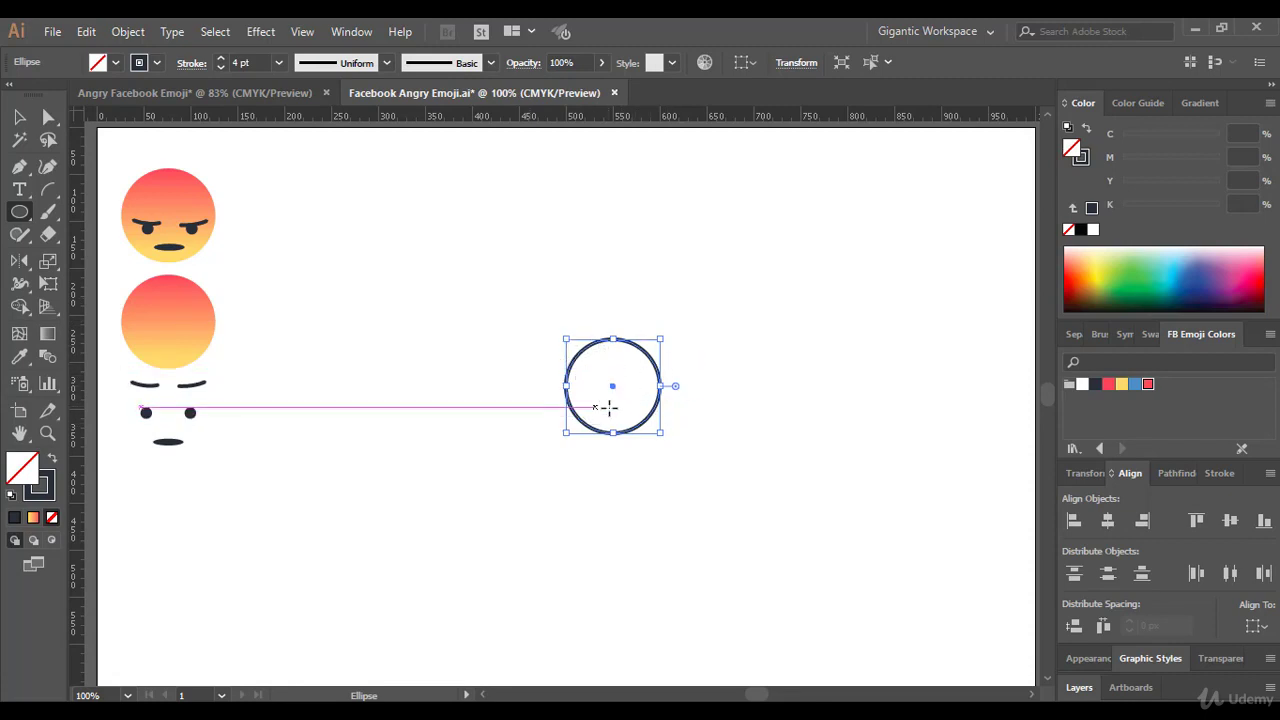
- Fill the new circle with the yellow-to-red linear gradient, remove its stroke and deselect it
{"action": "left_click", "coordinate": [33, 520]}
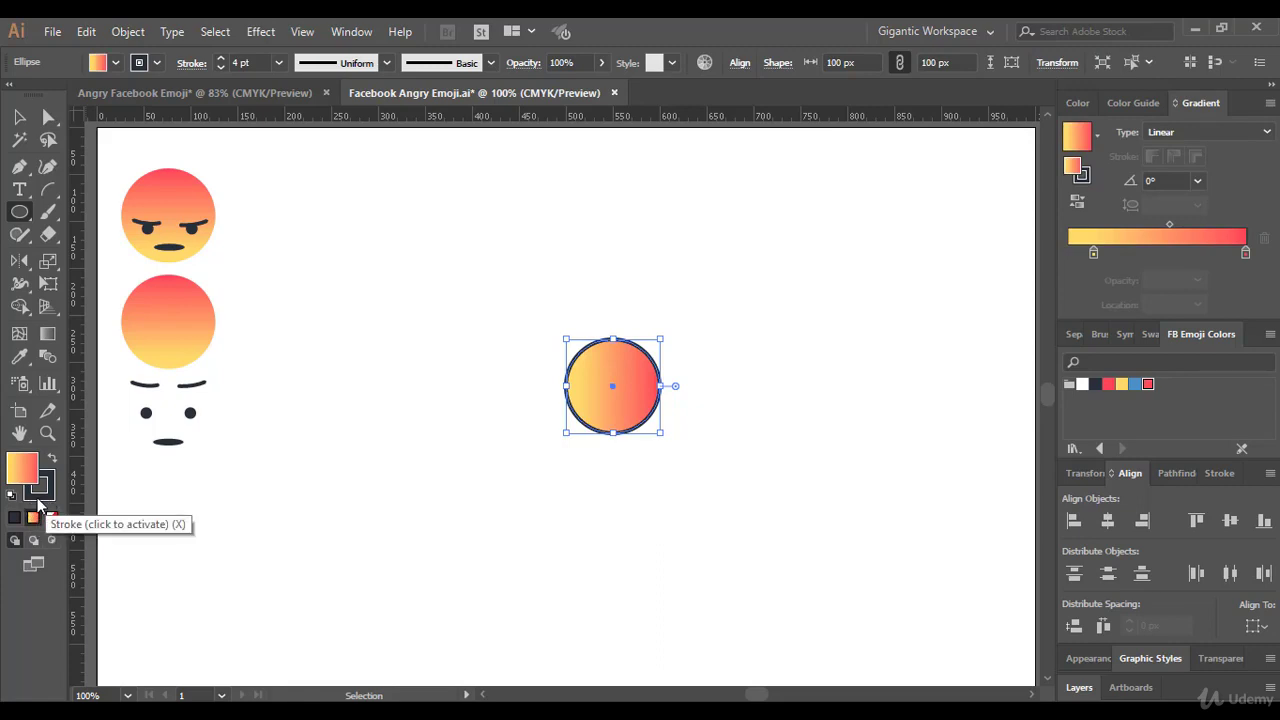
{"action": "left_click", "coordinate": [38, 500]}
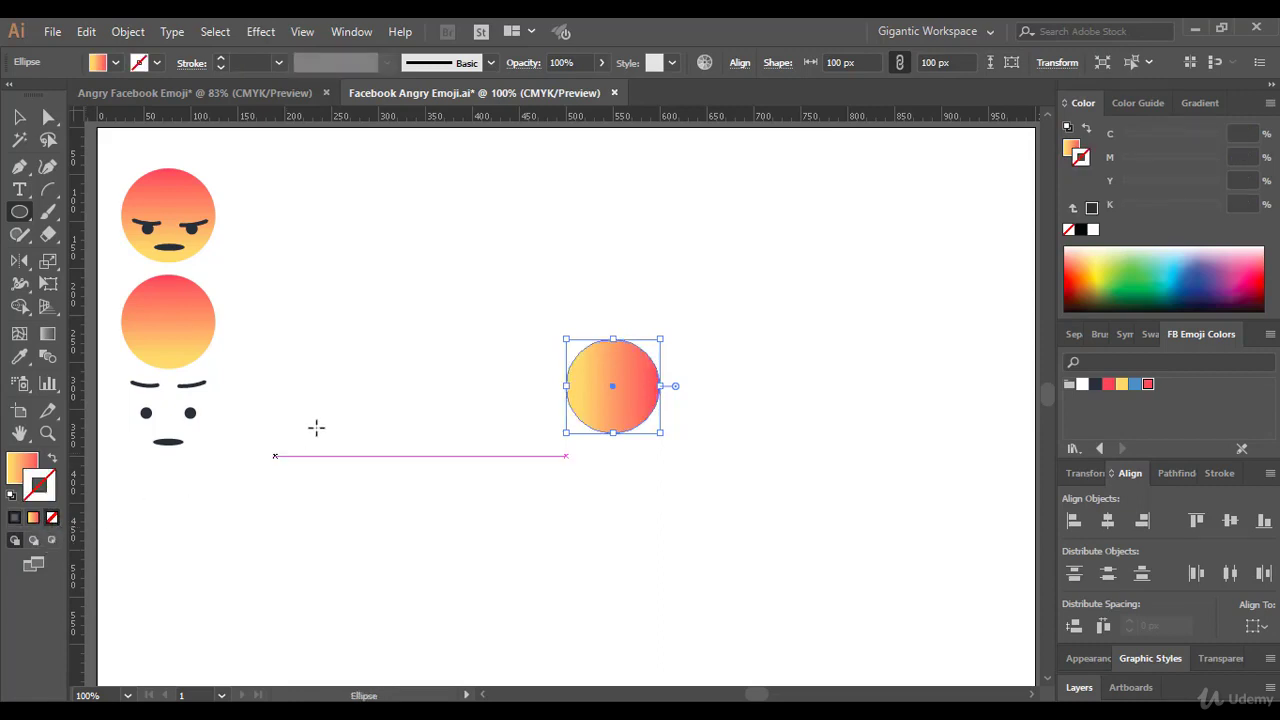
{"action": "left_click", "coordinate": [20, 118]}
{"action": "left_click", "coordinate": [497, 370]}
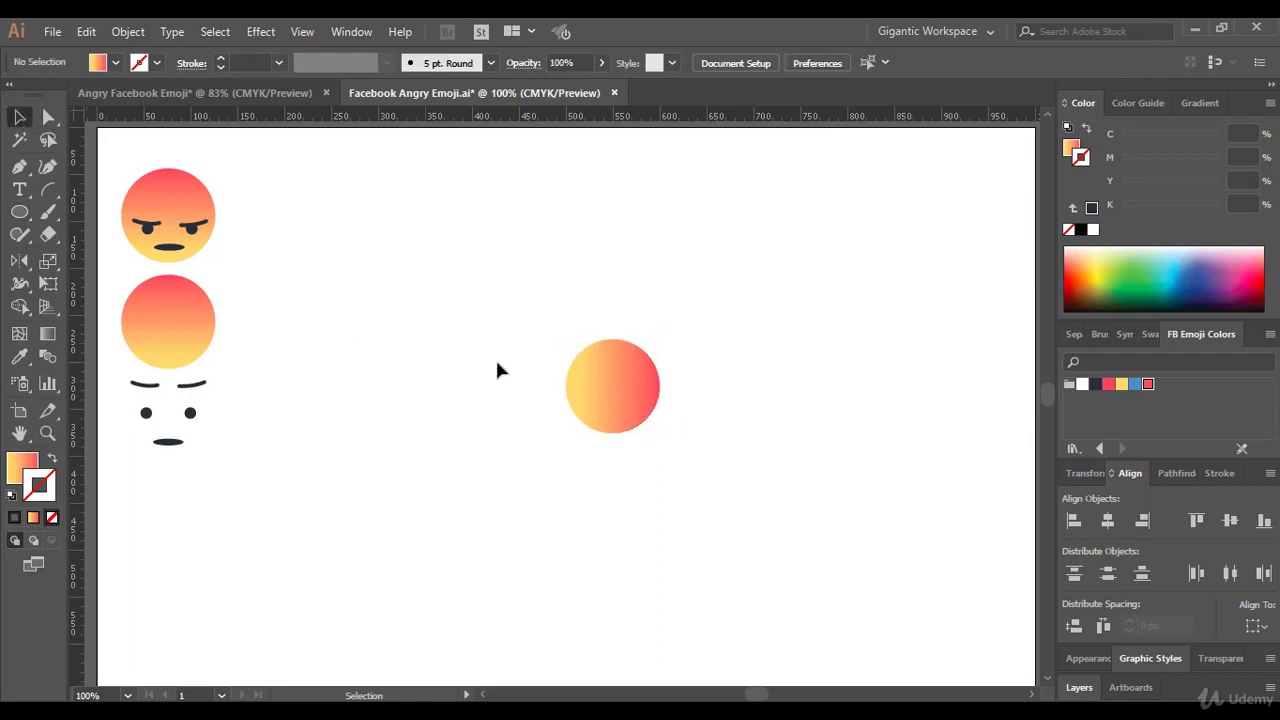
- Apply the yellow-to-red linear gradient to the new circle's stroke and move its yellow stop to 0%
{"action": "left_click", "coordinate": [634, 382]}
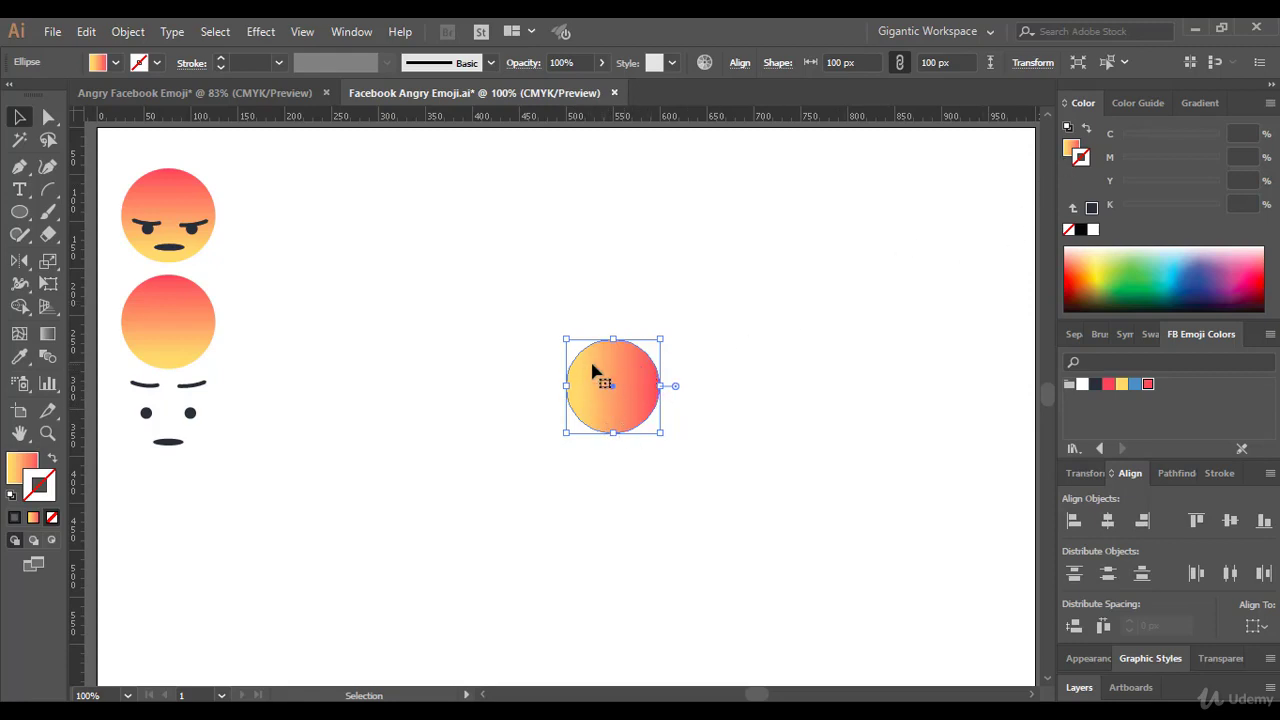
{"action": "left_click", "coordinate": [1198, 103]}
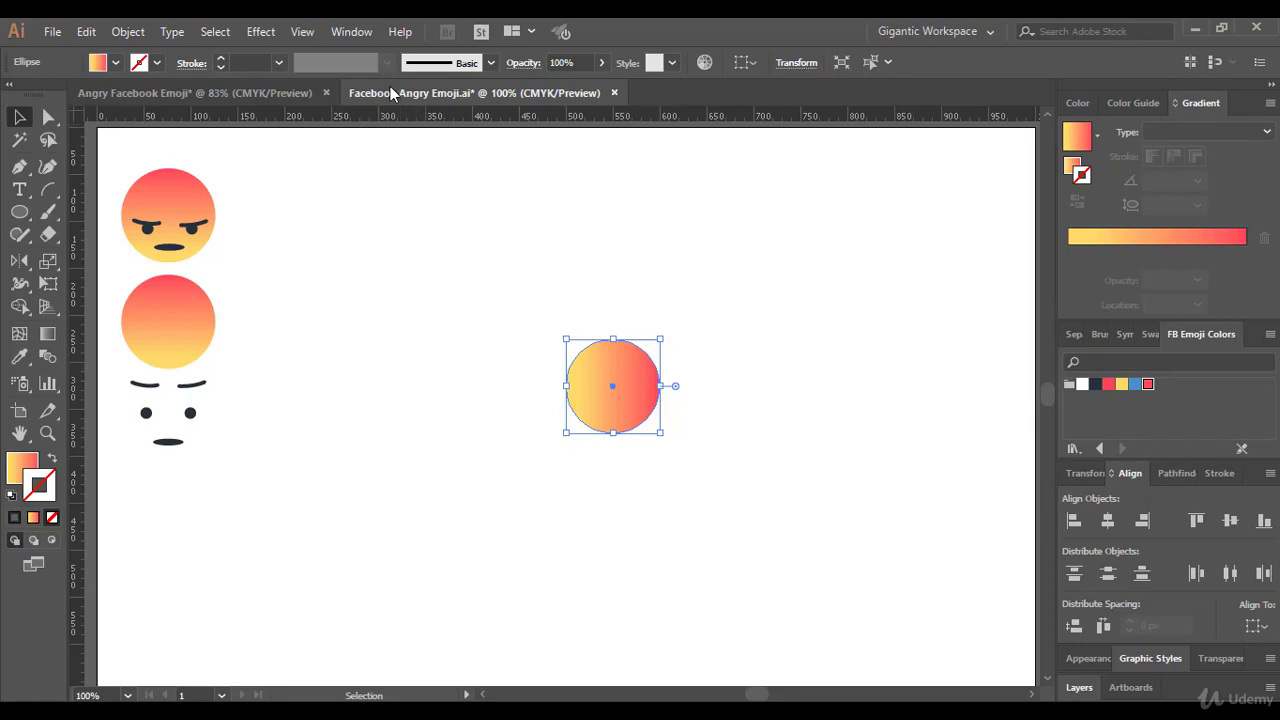
{"action": "left_click", "coordinate": [360, 41]}
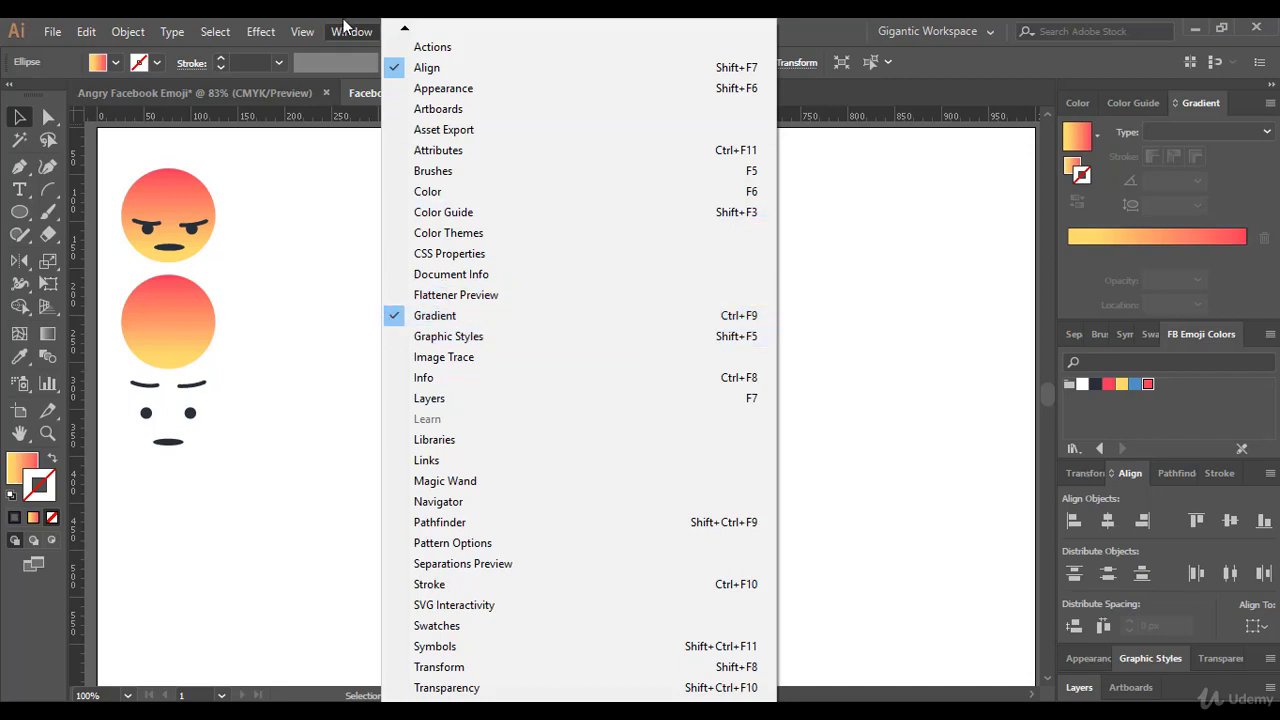
{"action": "left_click", "coordinate": [860, 240]}
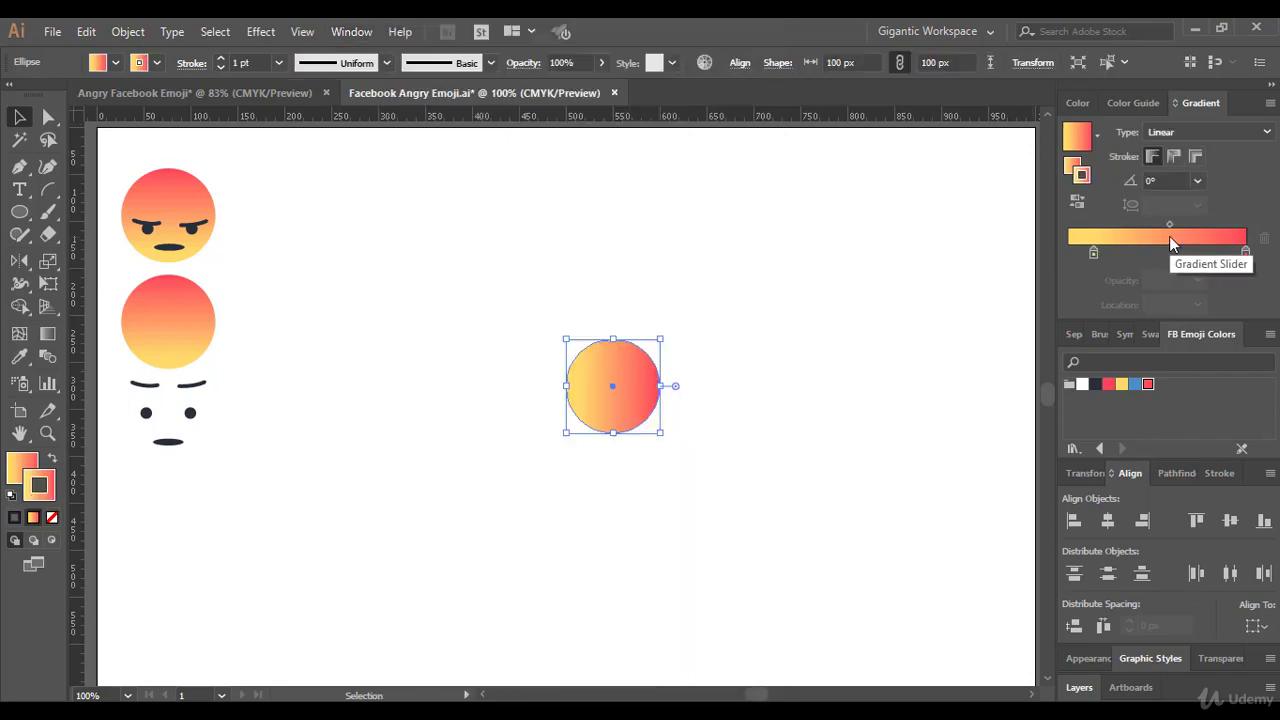
{"action": "left_click_drag", "start_coordinate": [1092, 254], "coordinate": [1067, 254]}
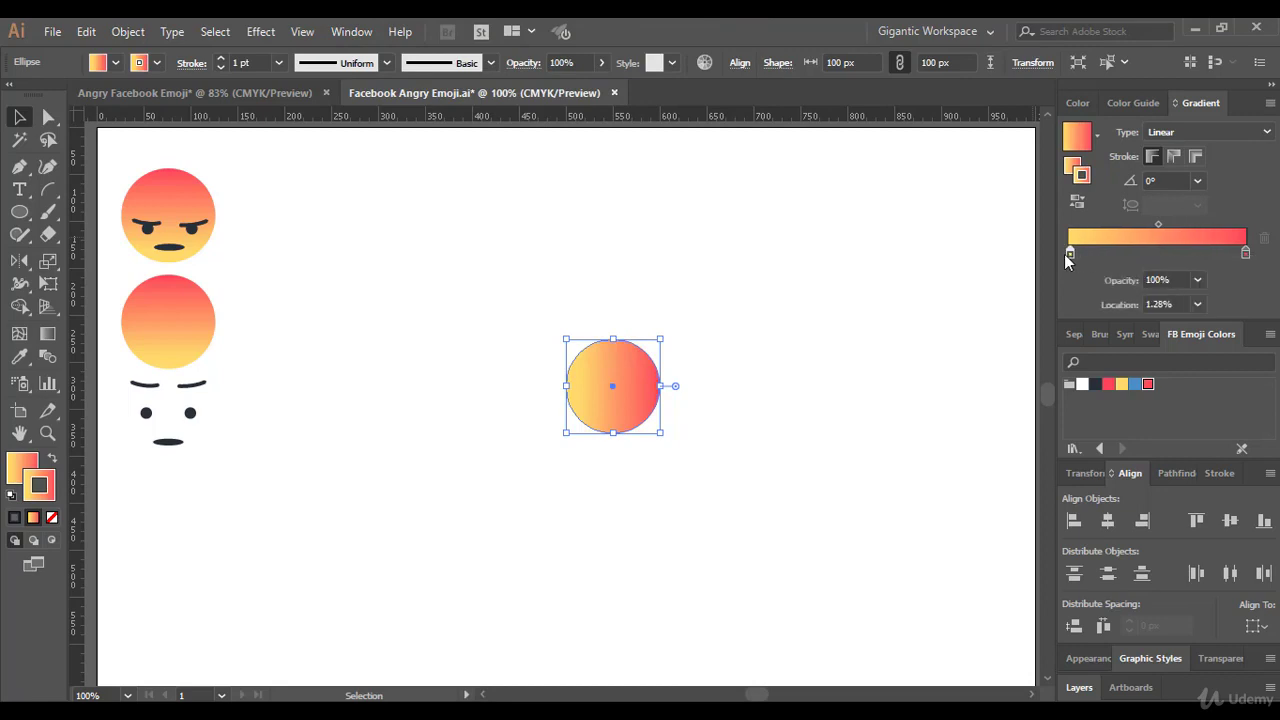
{"action": "left_click", "coordinate": [1245, 255]}
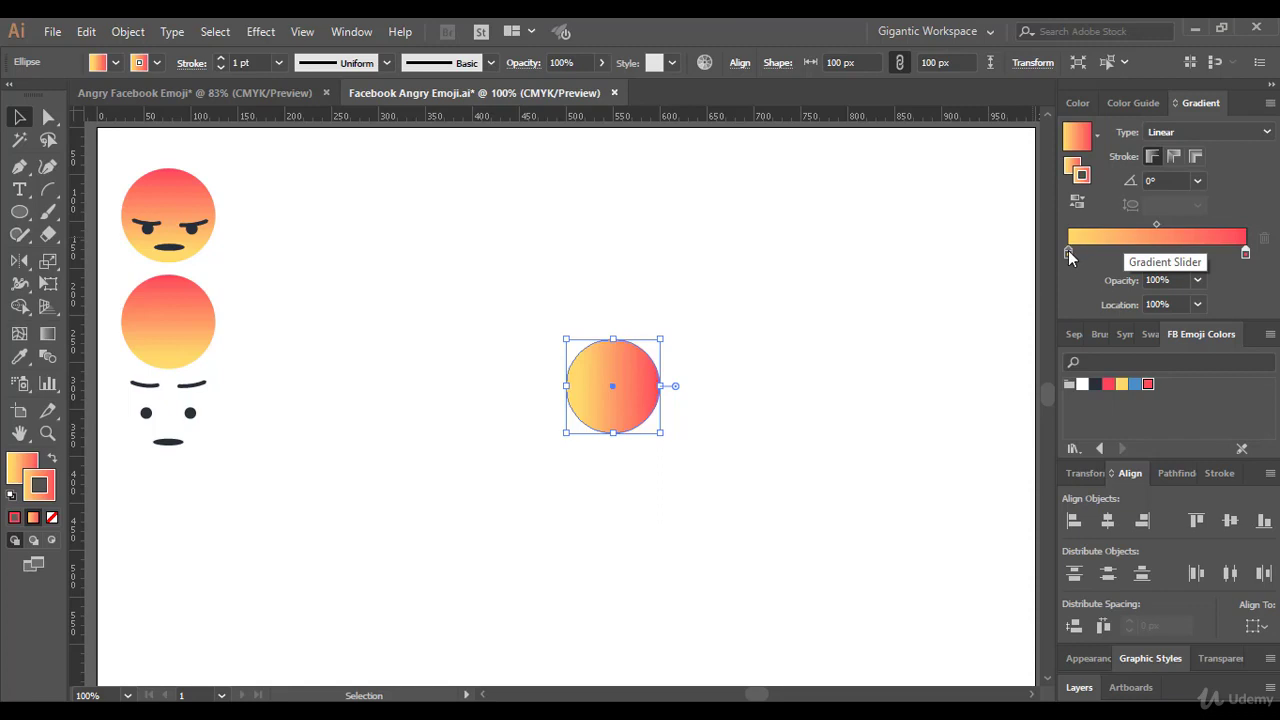
- Recolor the circle's stroke gradient with a black stop at 0% and a white stop at 100%
{"action": "left_click", "coordinate": [1068, 253]}
{"action": "double_click", "coordinate": [1068, 252]}
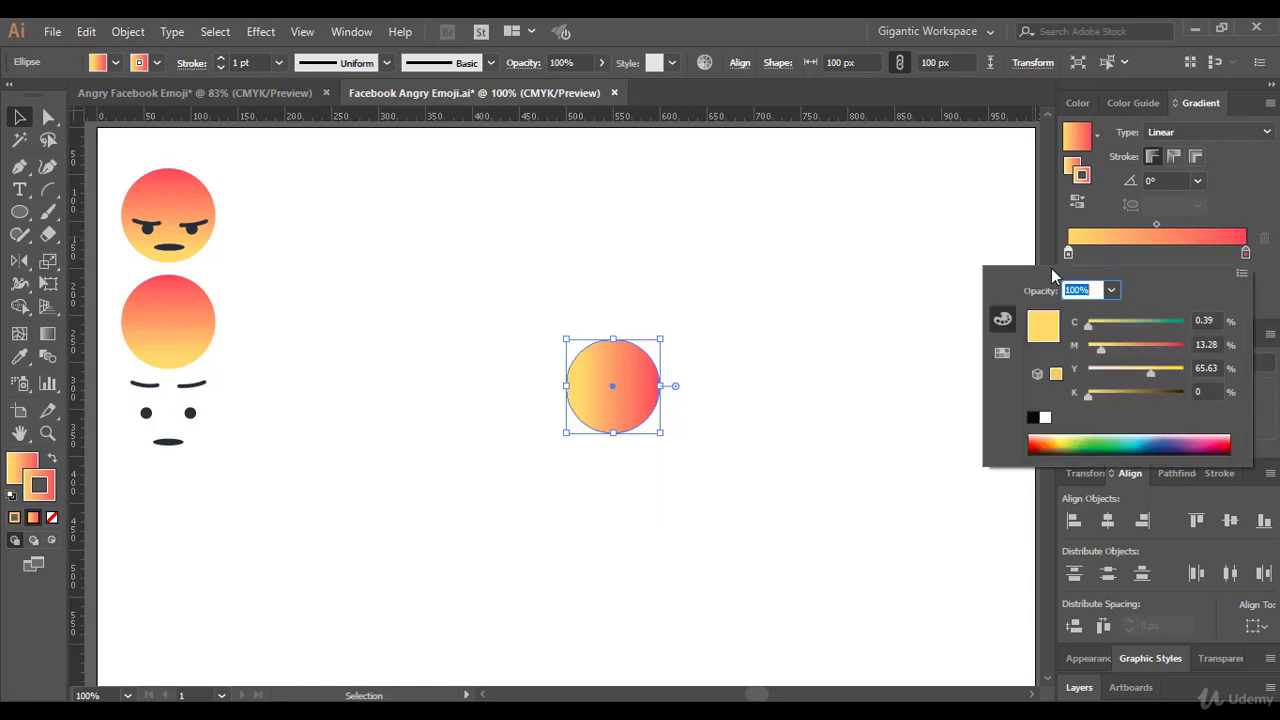
{"action": "left_click", "coordinate": [1034, 417]}
{"action": "left_click", "coordinate": [1245, 255]}
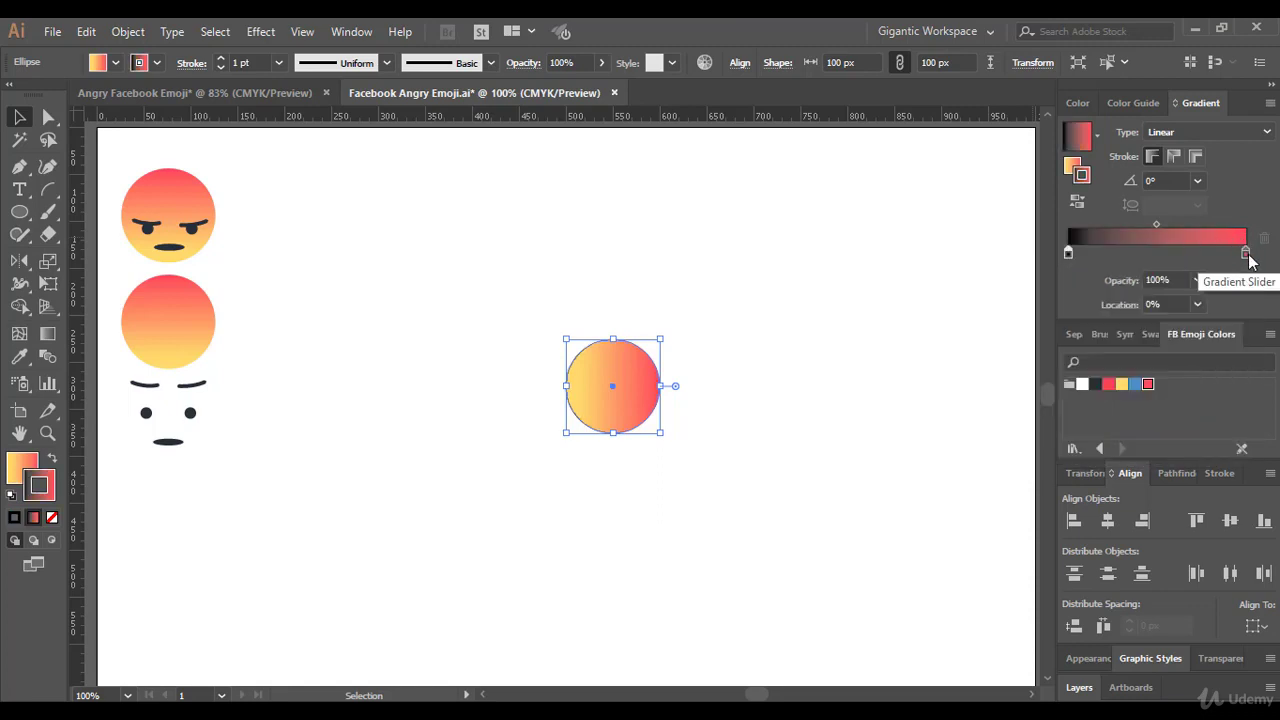
{"action": "double_click", "coordinate": [1245, 253]}
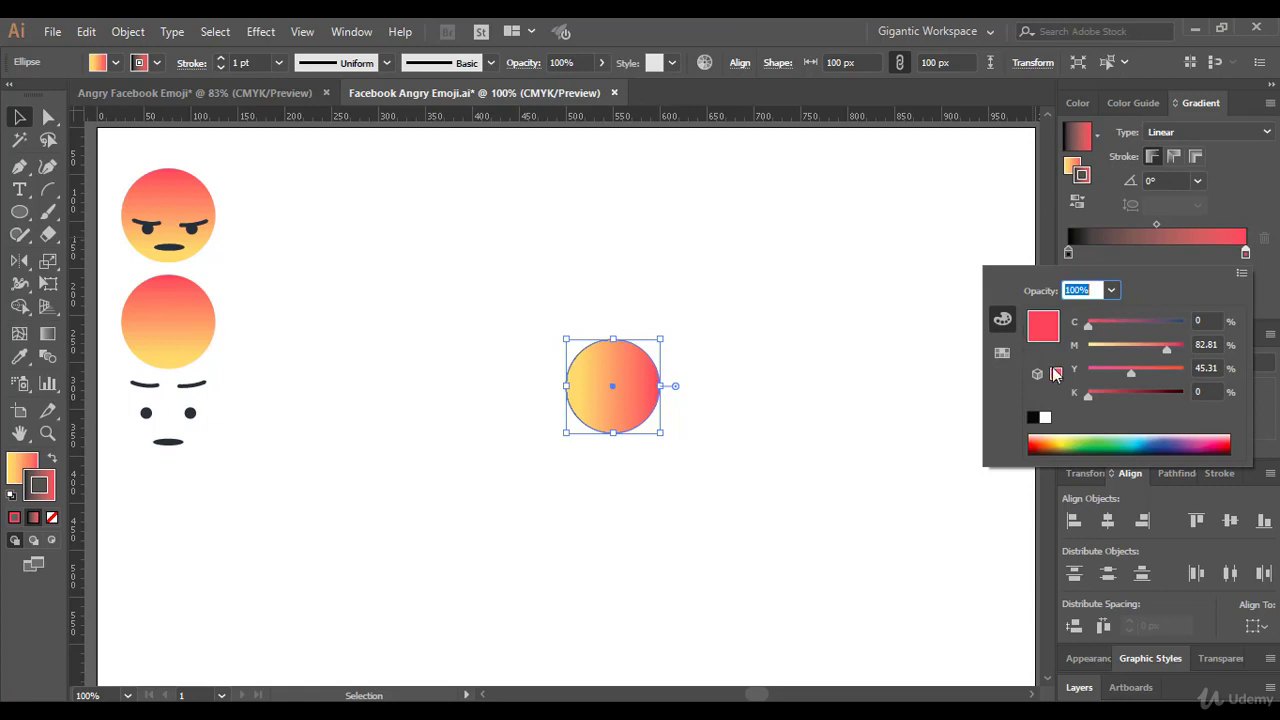
{"action": "left_click", "coordinate": [1043, 418]}
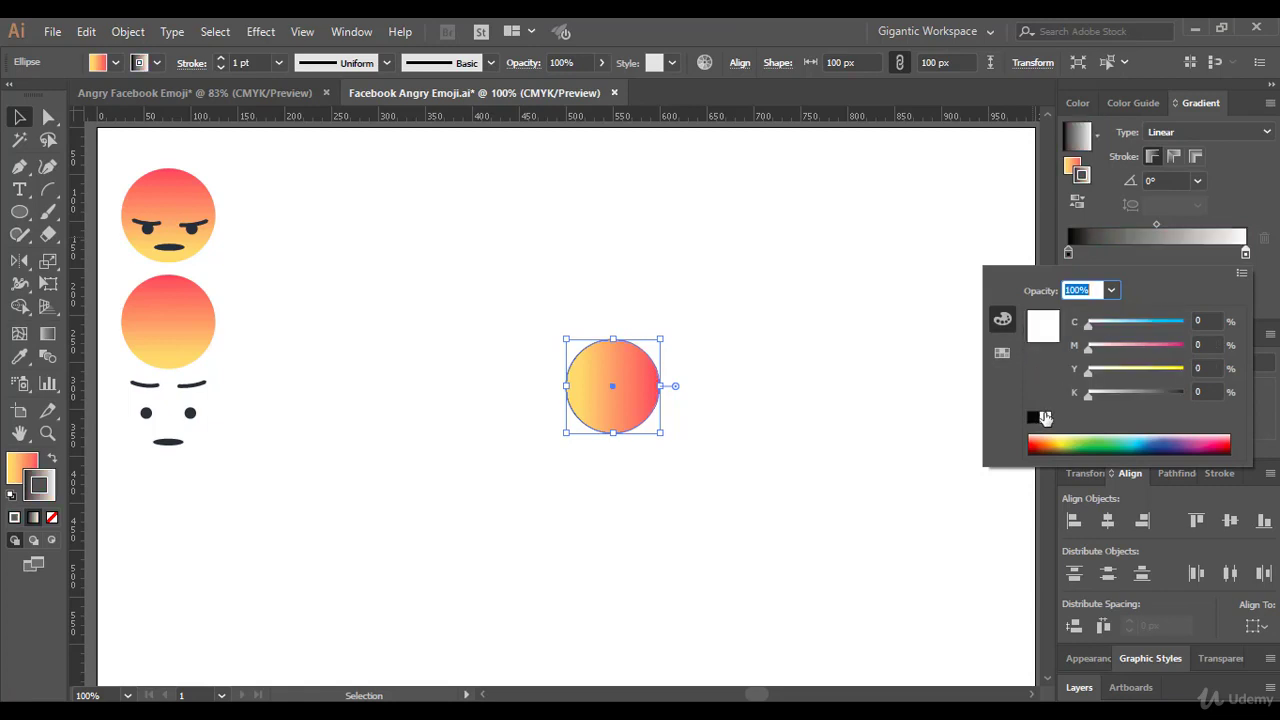
{"action": "left_click", "coordinate": [1258, 207]}
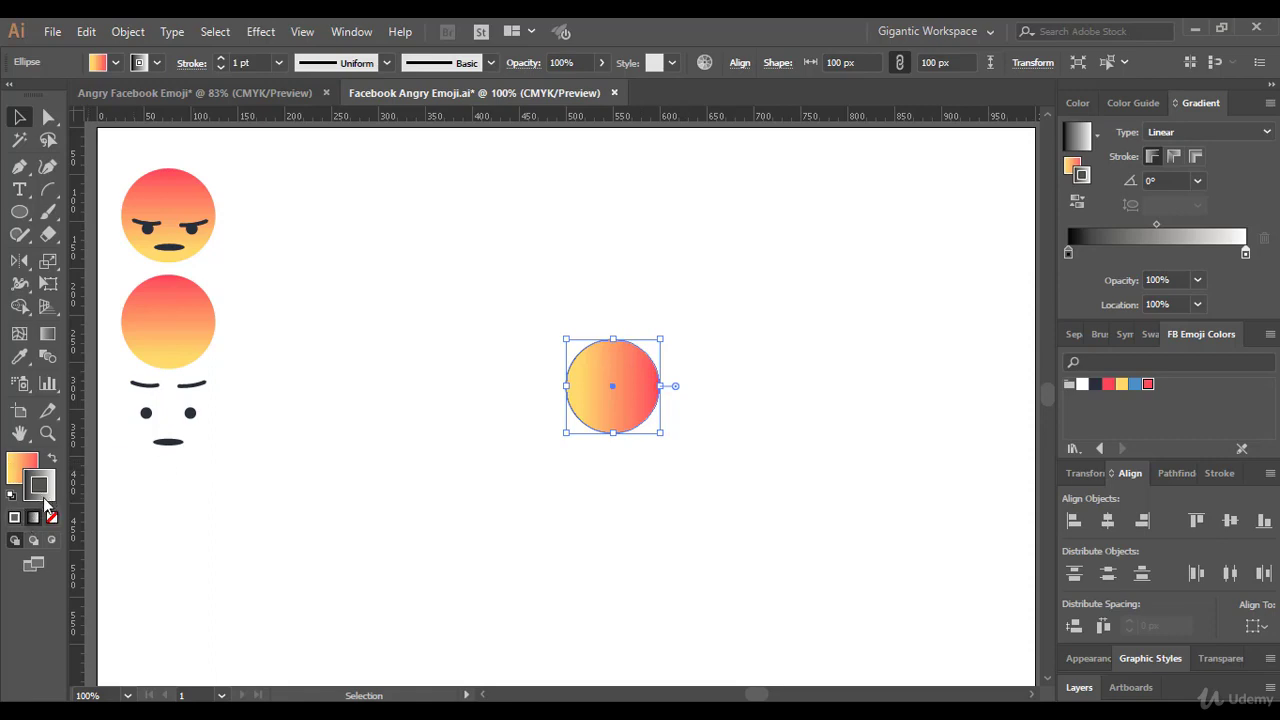
- Swap the circle's fill and stroke gradients, remove the stroke and deselect the circle
{"action": "left_click", "coordinate": [52, 458]}
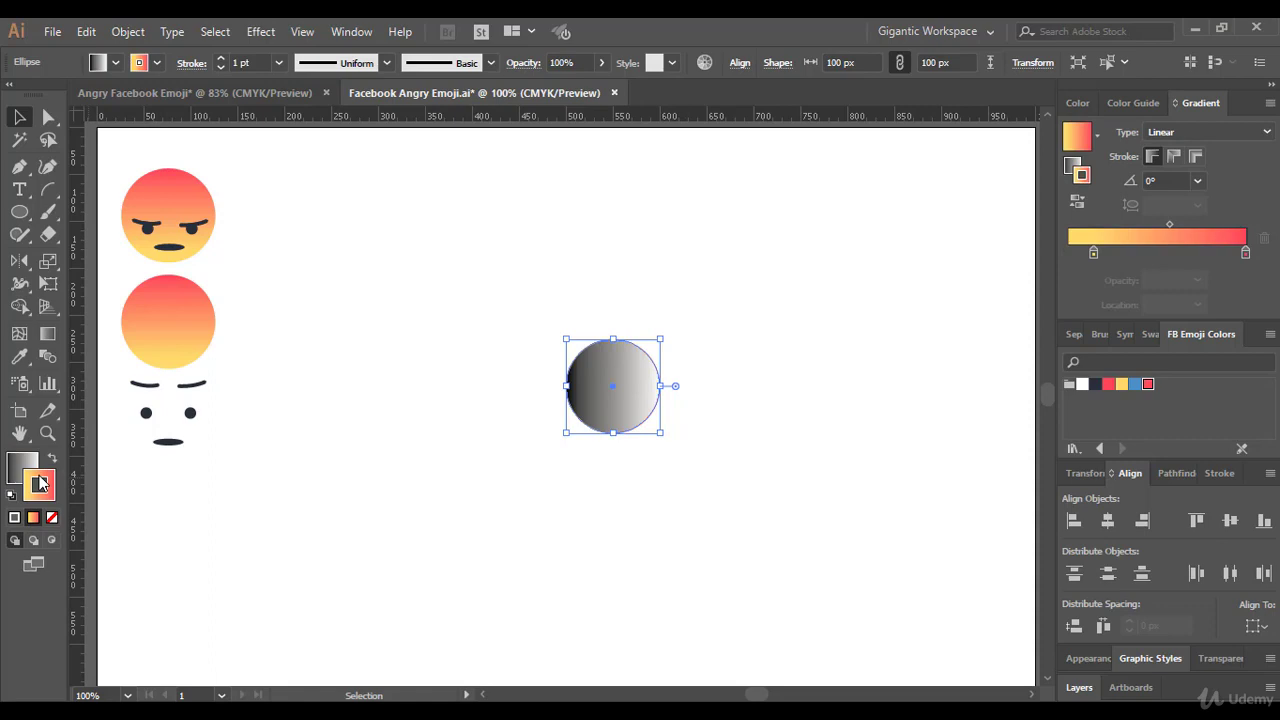
{"action": "left_click", "coordinate": [52, 517]}
{"action": "left_click", "coordinate": [467, 424]}
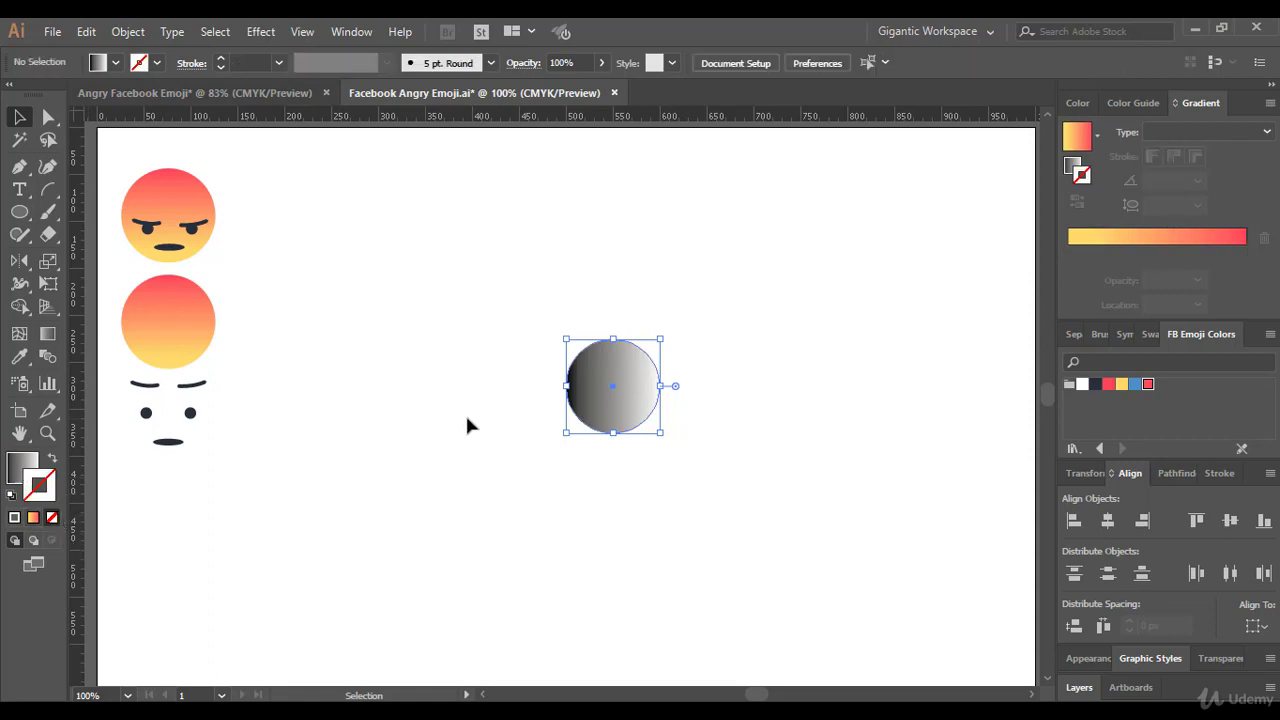
- Recolor the new circle's linear fill gradient with the yellow swatch at 0% and the R=255 G=89 B=105 red swatch at 100%
{"action": "left_click", "coordinate": [611, 380]}
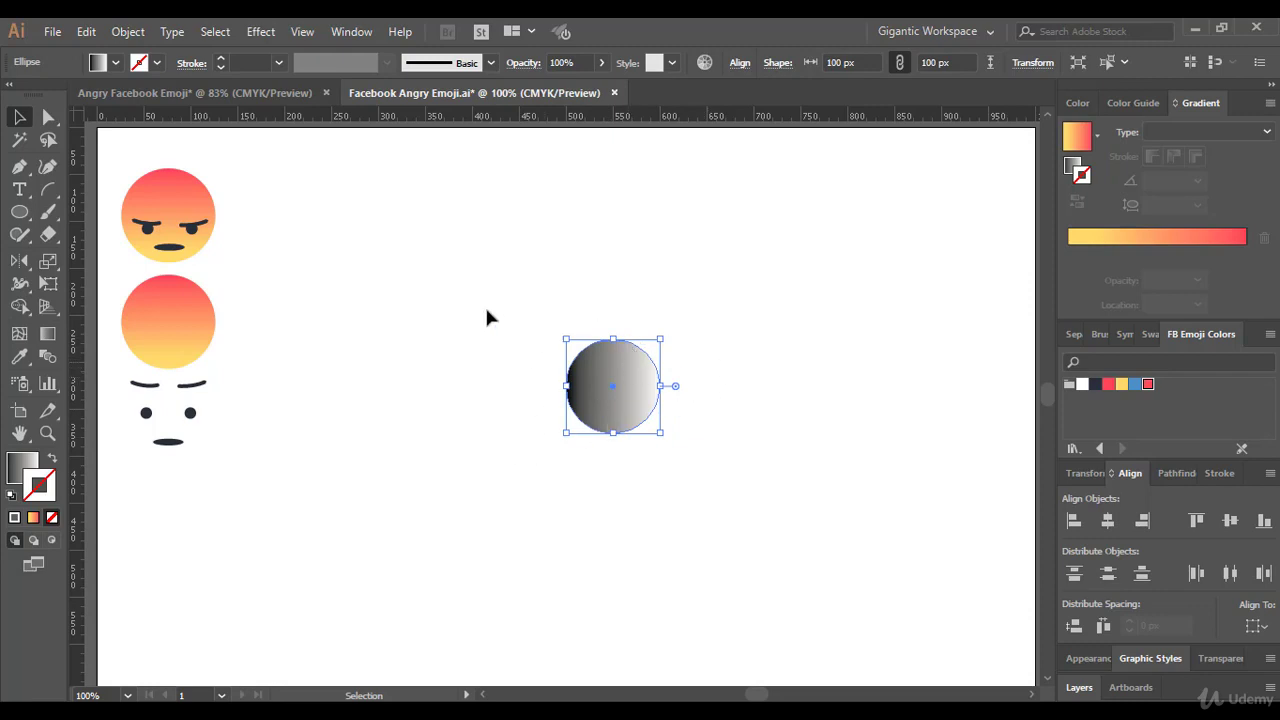
{"action": "left_click", "coordinate": [171, 320]}
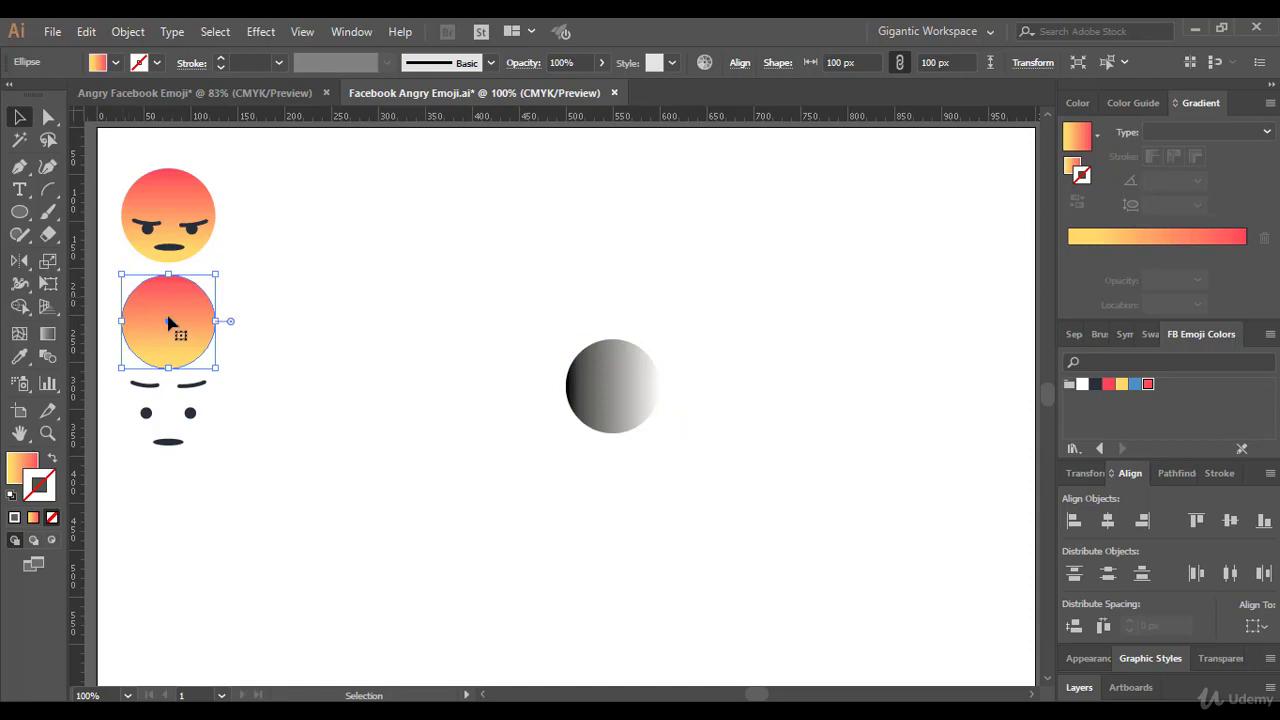
{"action": "left_click", "coordinate": [605, 388]}
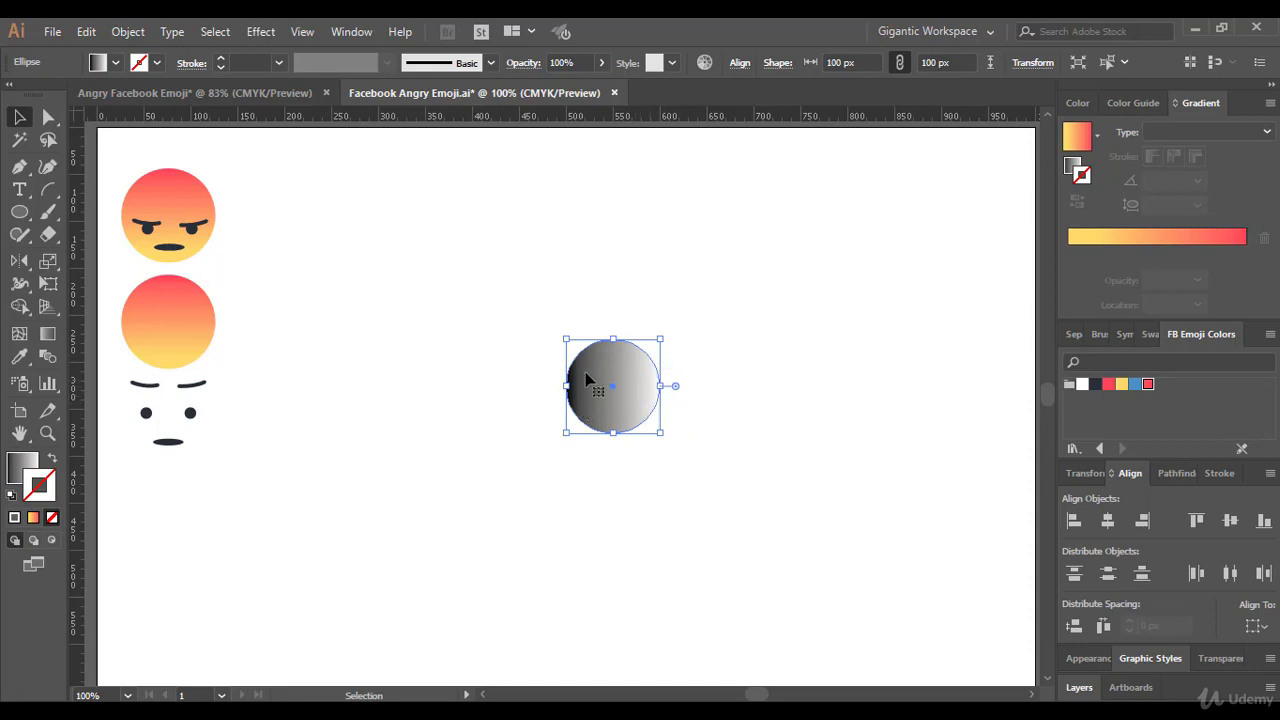
{"action": "left_click", "coordinate": [24, 468]}
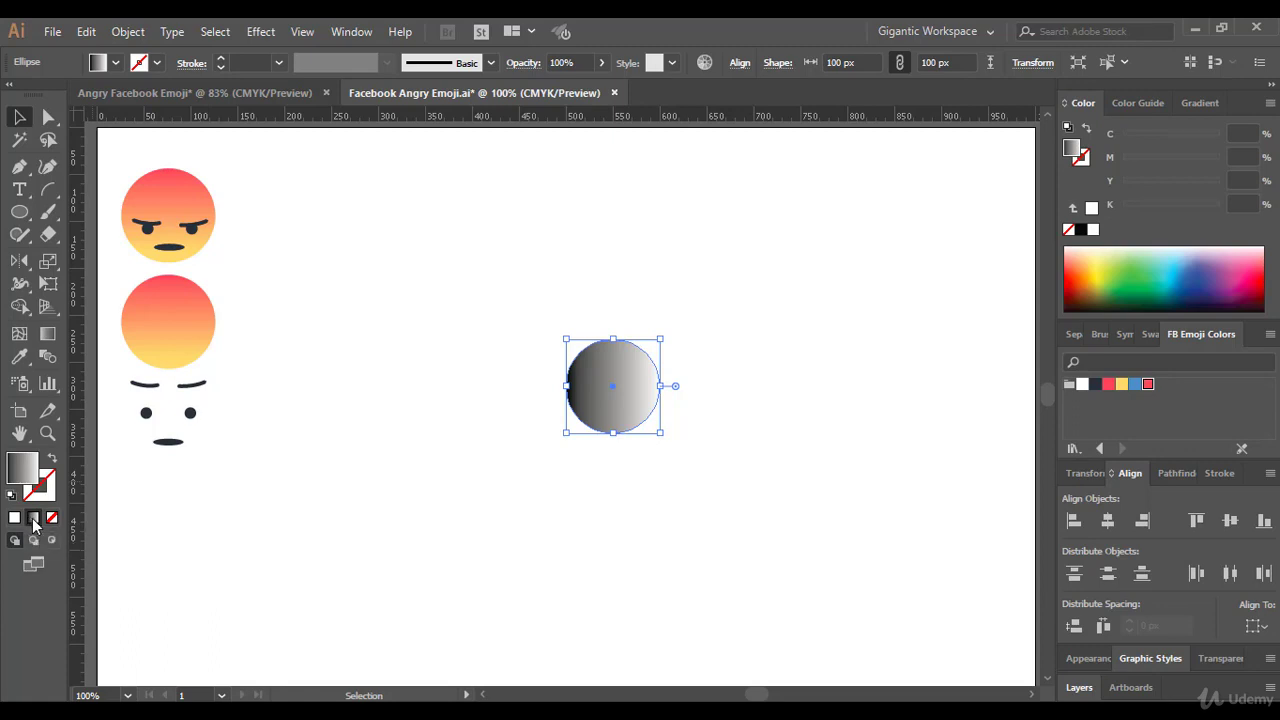
{"action": "left_click", "coordinate": [1200, 103]}
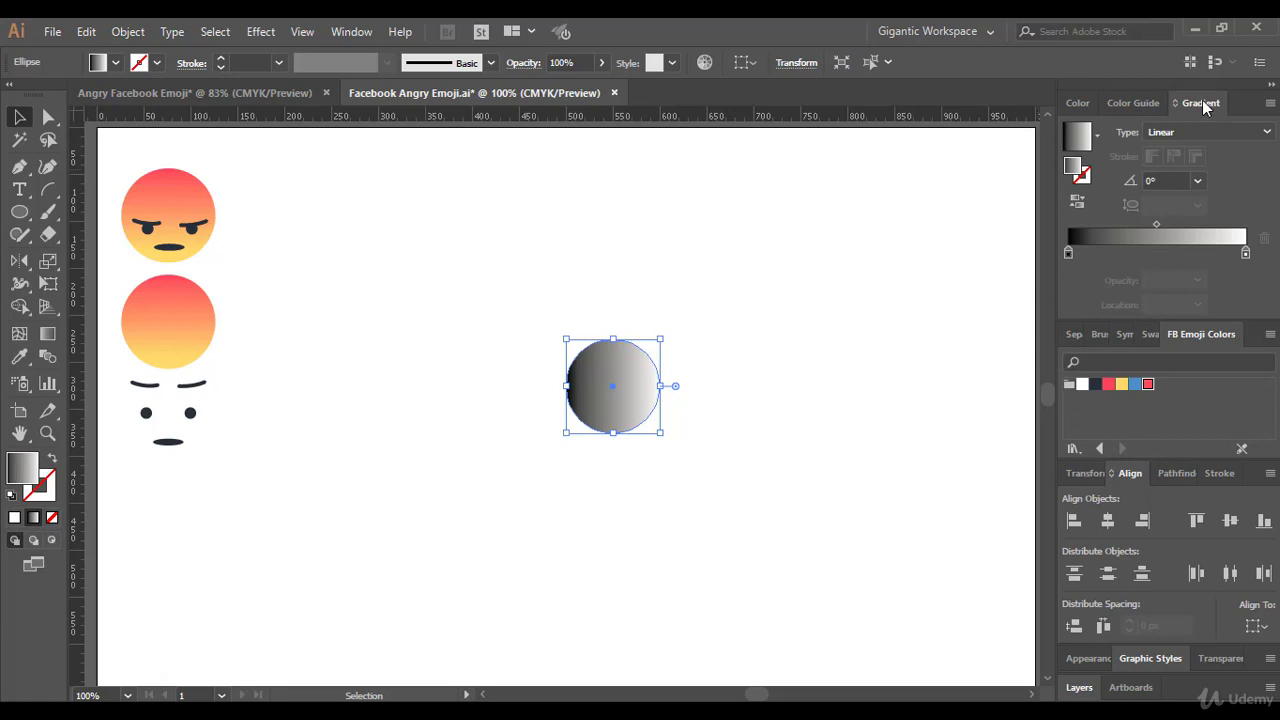
{"action": "left_click", "coordinate": [1122, 386]}
{"action": "left_click_drag", "start_coordinate": [1122, 390], "coordinate": [1077, 265]}
{"action": "left_click_drag", "start_coordinate": [1066, 254], "coordinate": [1066, 254]}
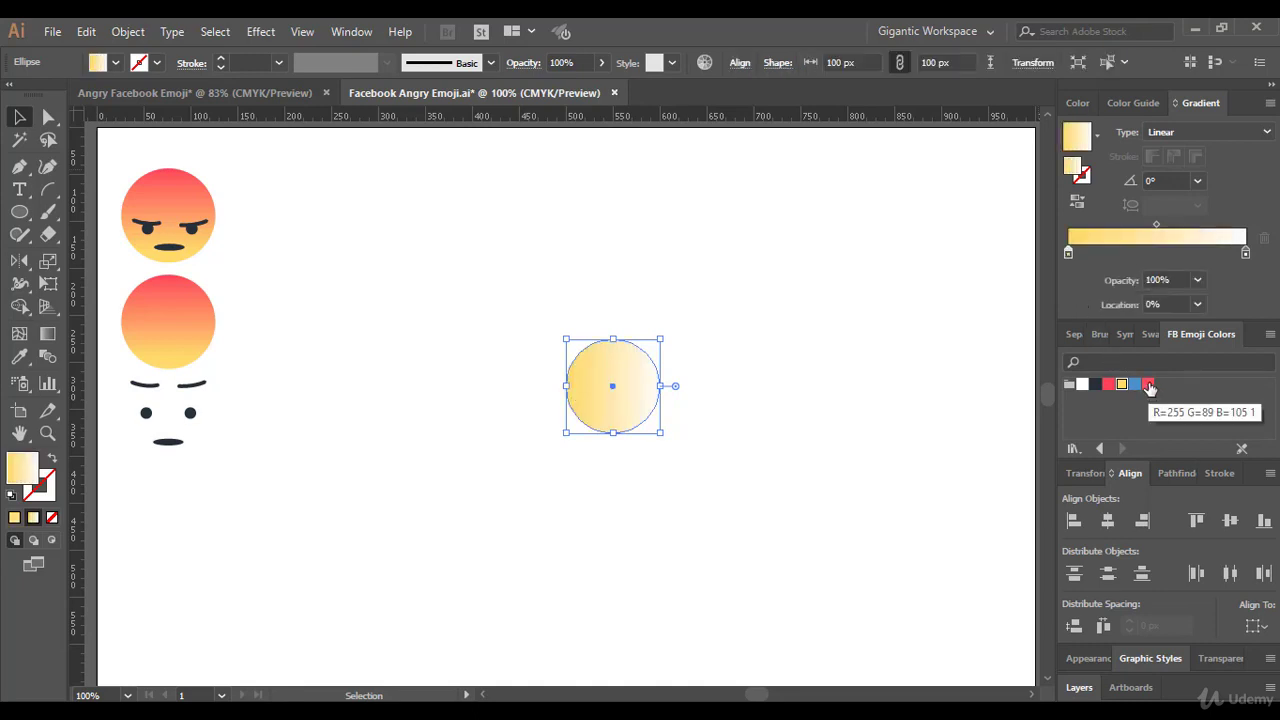
{"action": "left_click_drag", "start_coordinate": [1147, 388], "coordinate": [1246, 259]}
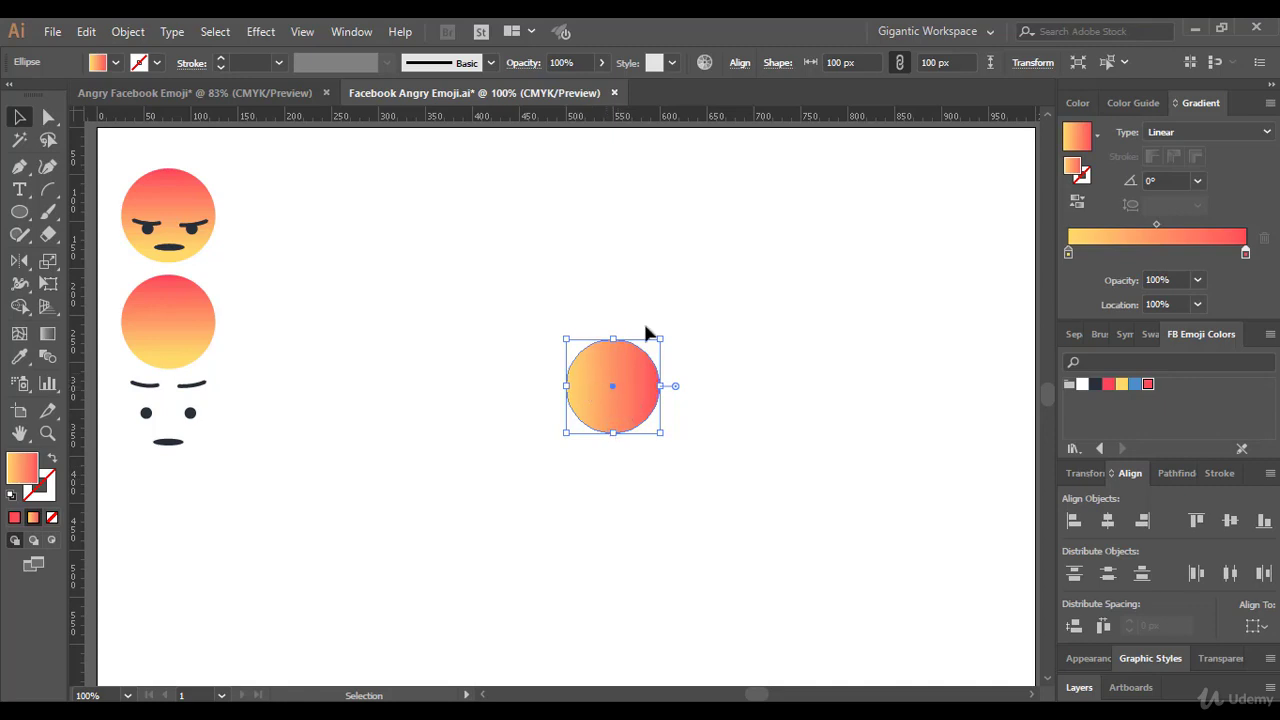
- Set the circle's fill gradient angle to 90° and its yellow stop's location to 20%, and deselect the circle
{"action": "left_click", "coordinate": [1195, 181]}
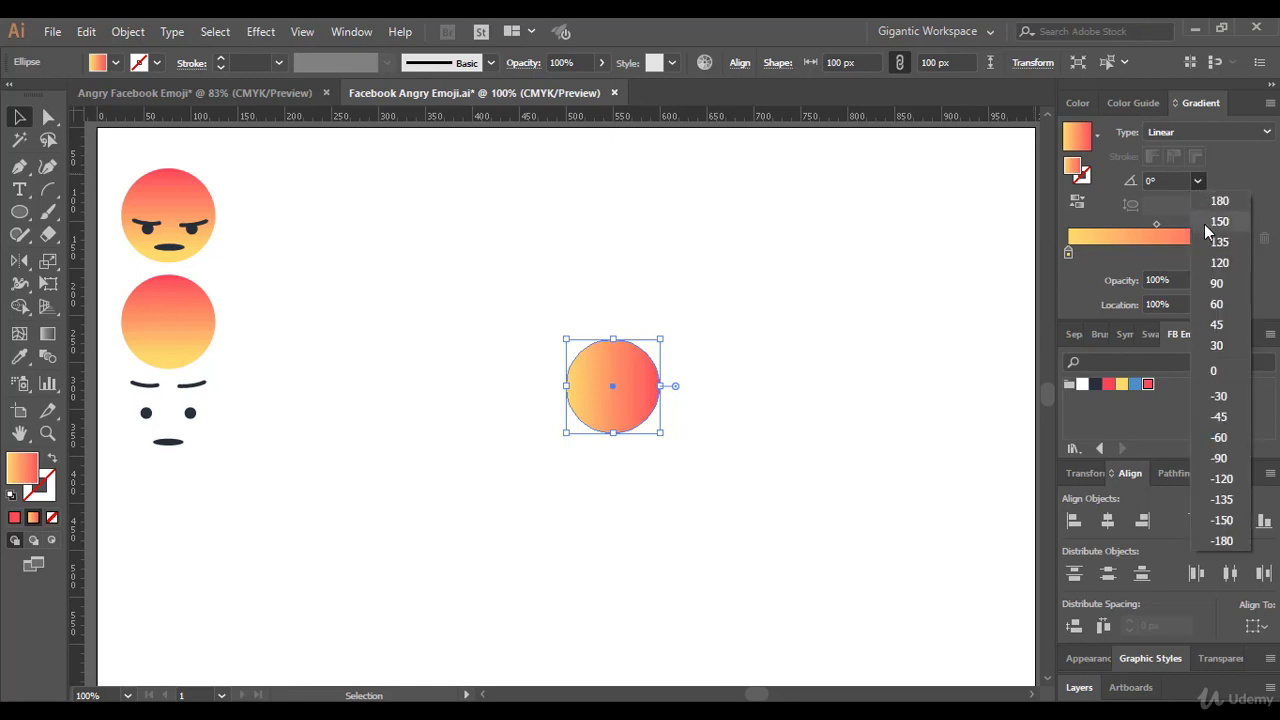
{"action": "left_click", "coordinate": [1219, 281]}
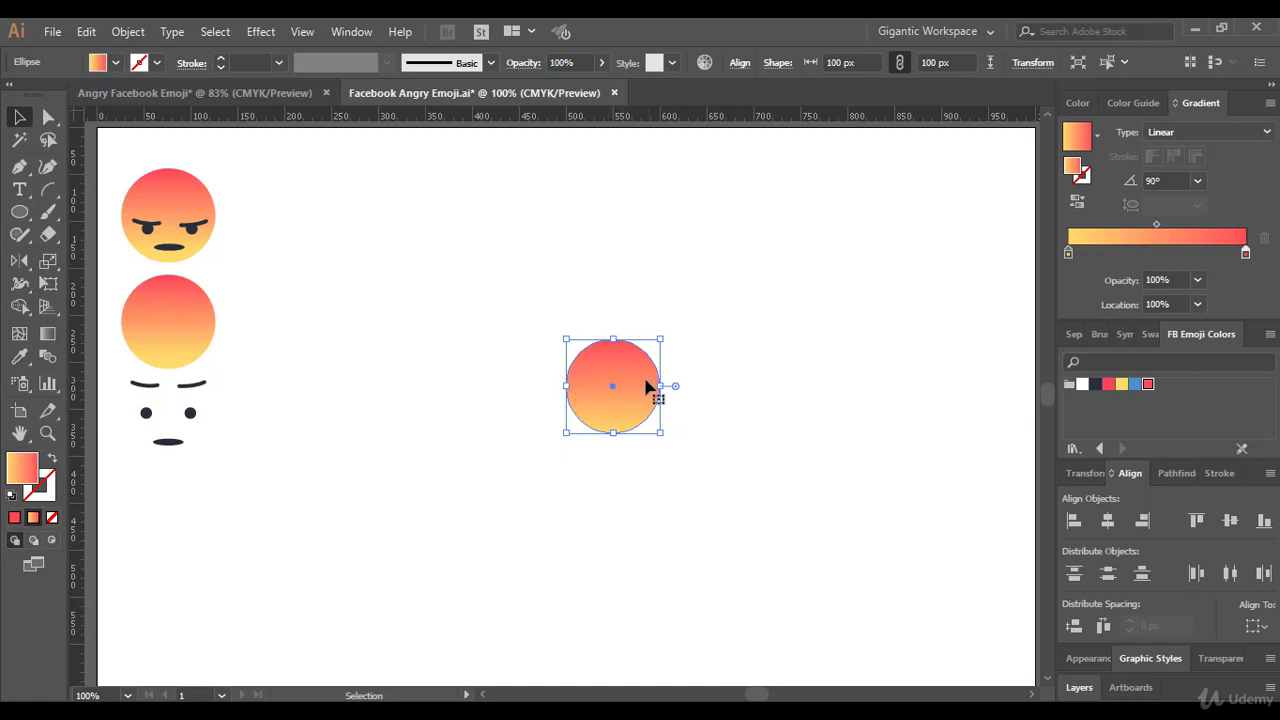
{"action": "left_click", "coordinate": [1068, 253]}
{"action": "mouse_move", "coordinate": [1068, 253]}
{"action": "left_mouse_down"}
{"action": "mouse_move", "coordinate": [1106, 254]}
{"action": "mouse_move", "coordinate": [1064, 258]}
{"action": "left_mouse_up"}
{"action": "left_click", "coordinate": [1168, 304]}
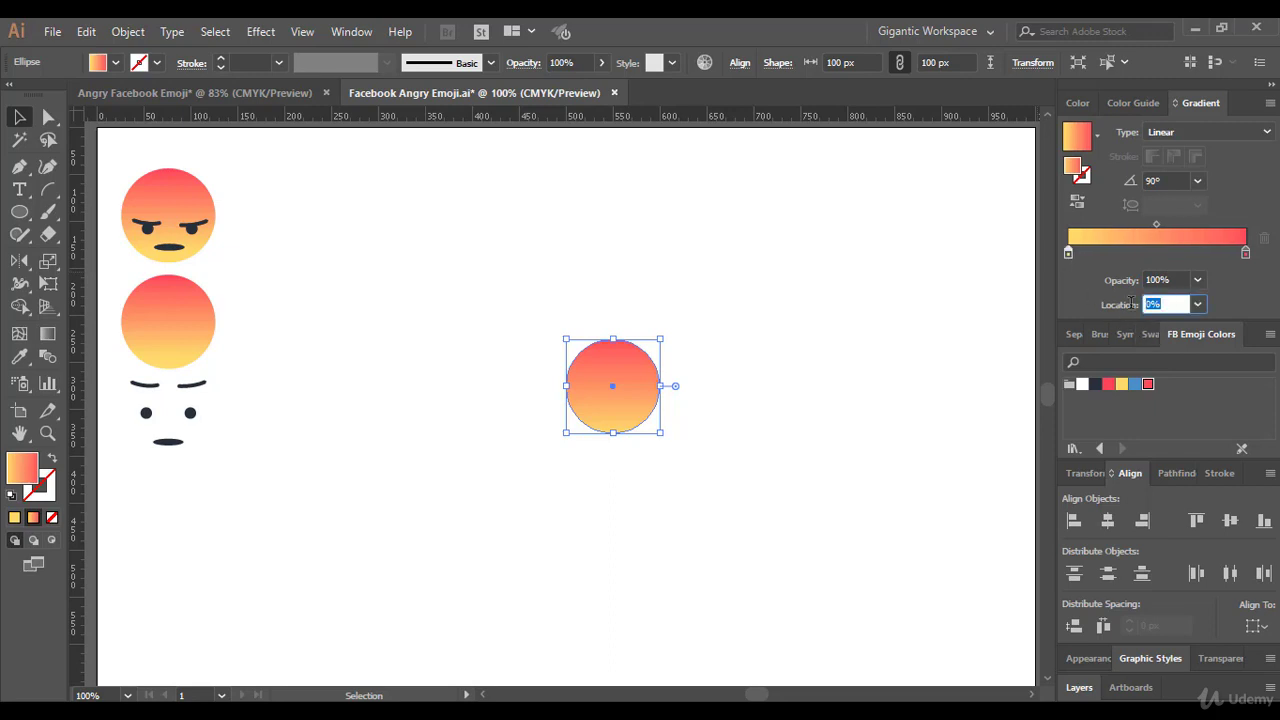
{"action": "type", "text": "20"}
{"action": "key", "text": "Return"}
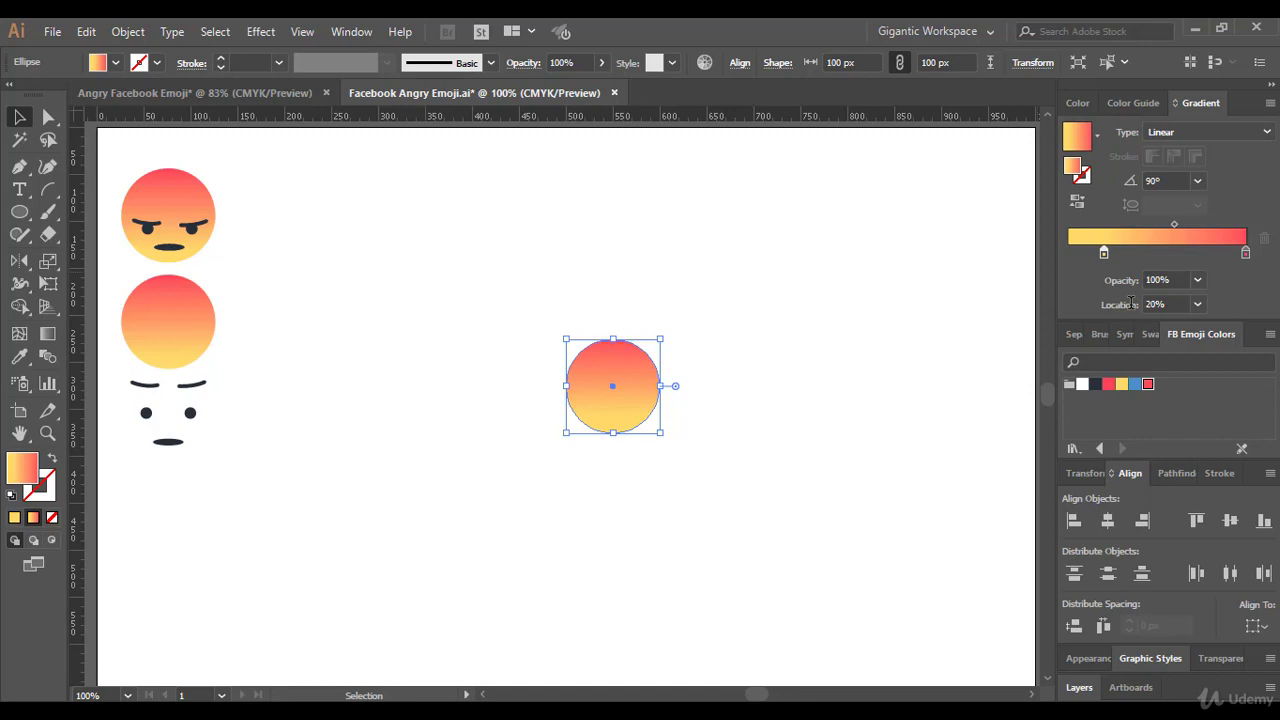
{"action": "left_click", "coordinate": [726, 453]}
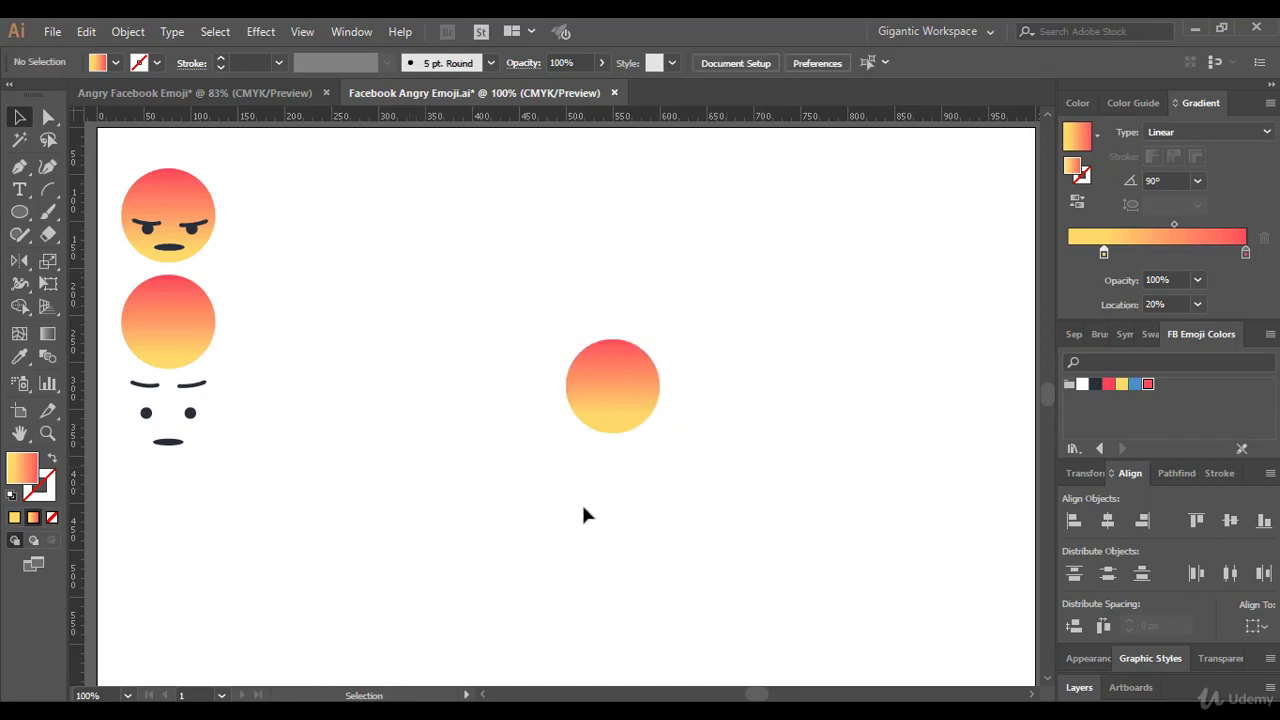
{"action": "left_click", "coordinate": [634, 386]}
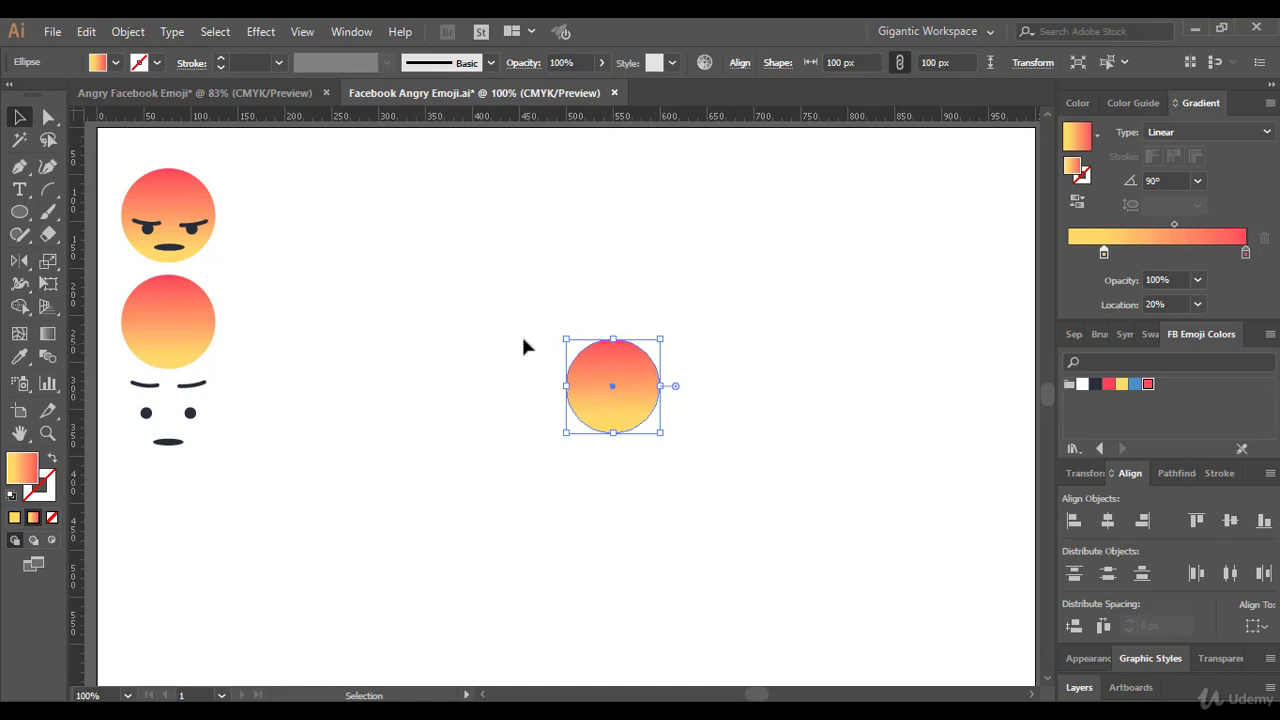
{"action": "left_click", "coordinate": [487, 358]}
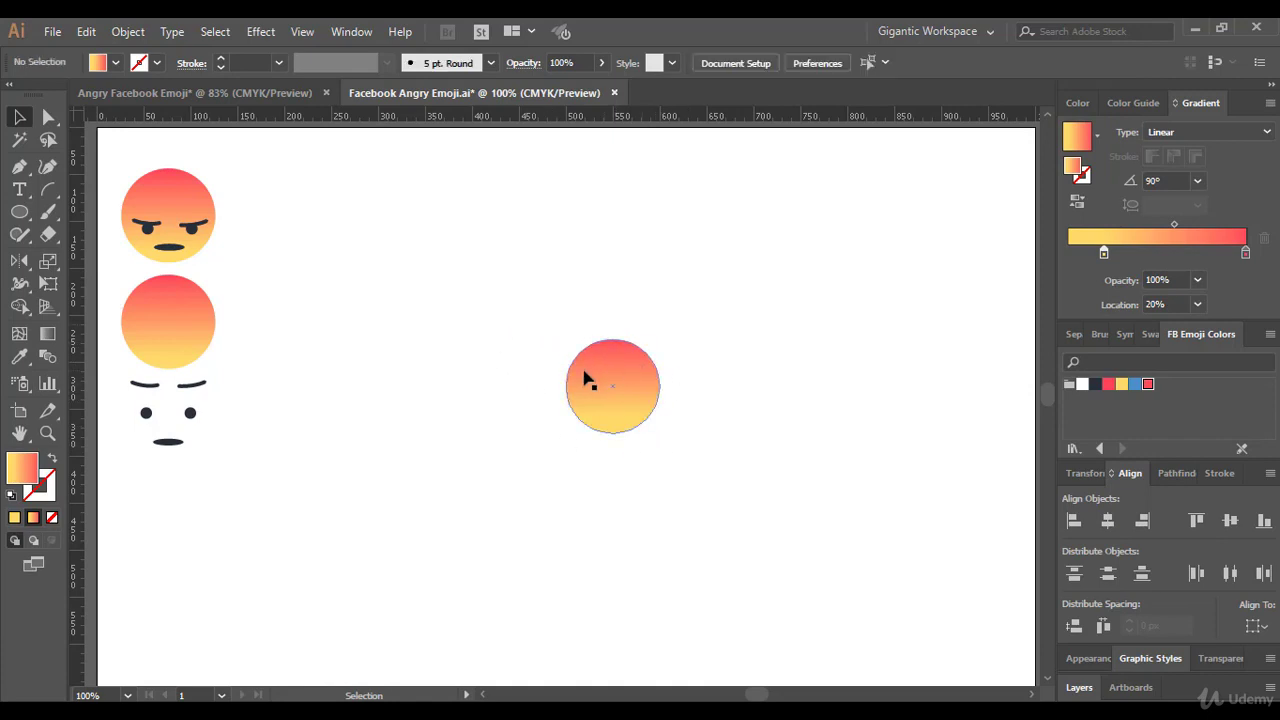
{"action": "left_click", "coordinate": [589, 367]}
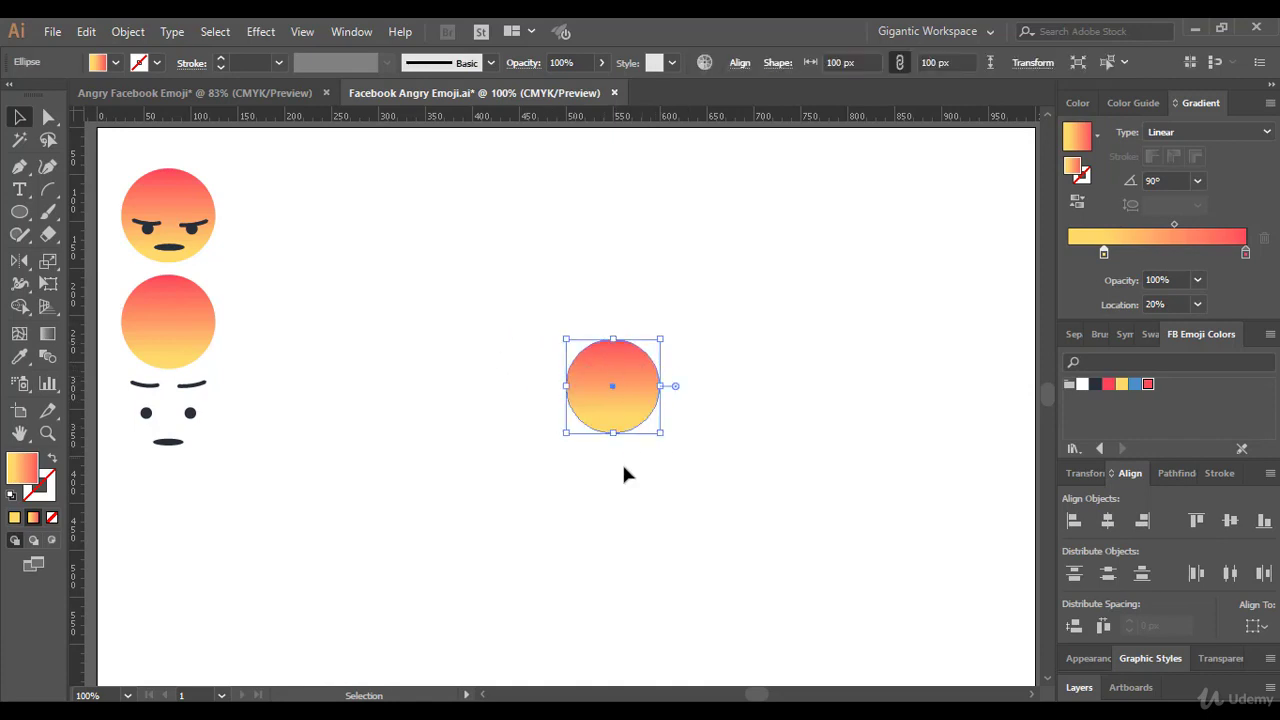
{"action": "left_click", "coordinate": [212, 312]}
{"action": "left_click", "coordinate": [641, 309]}
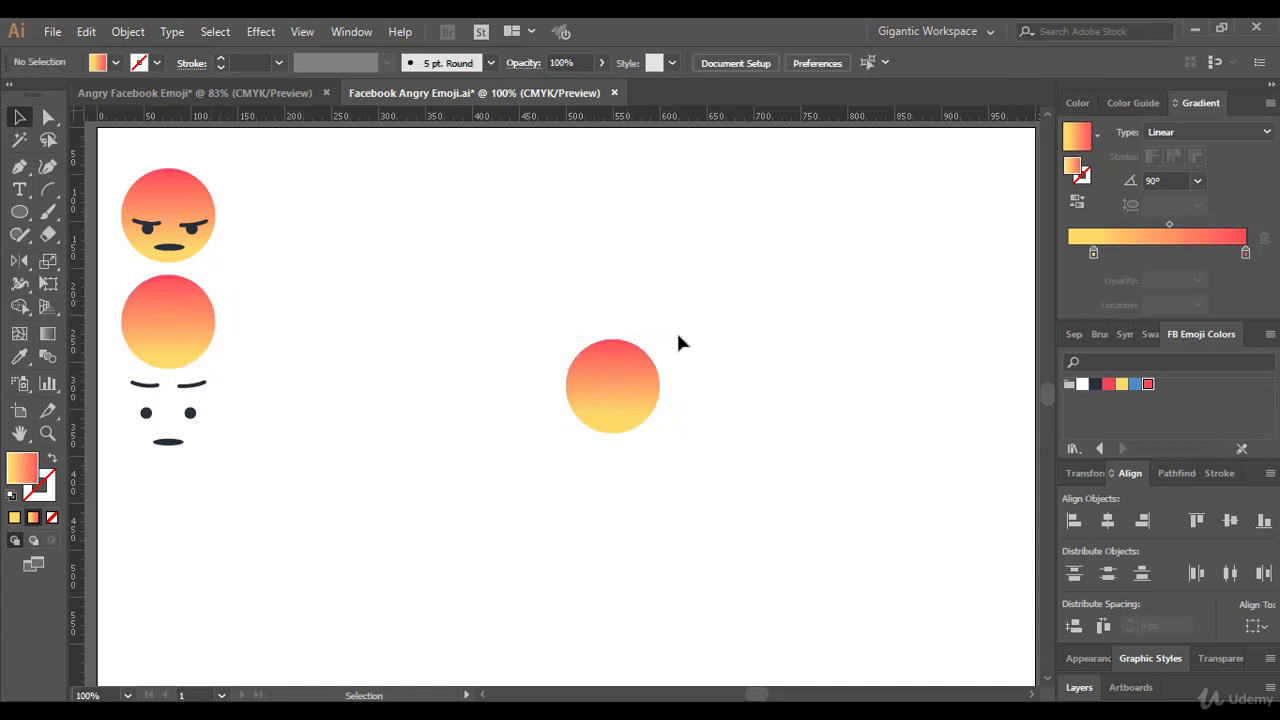